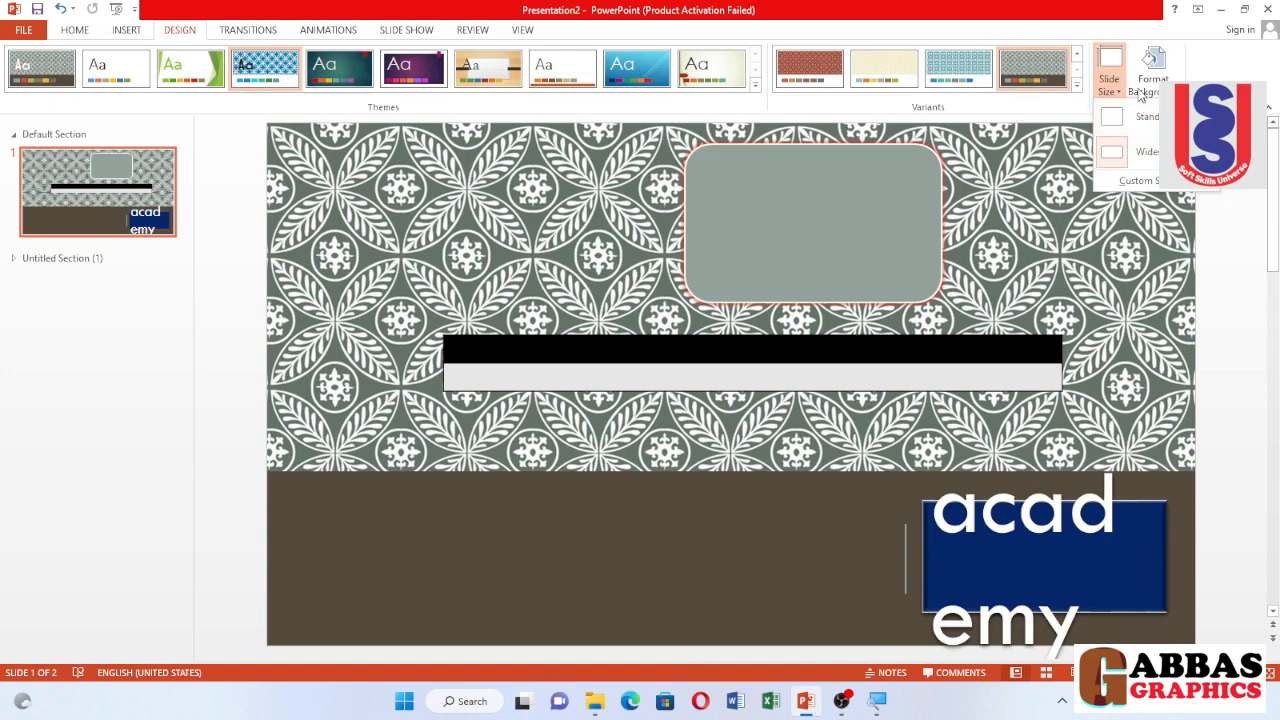
# Open the slide's background formatting options and close them again.
pyautogui.click(1153, 86)
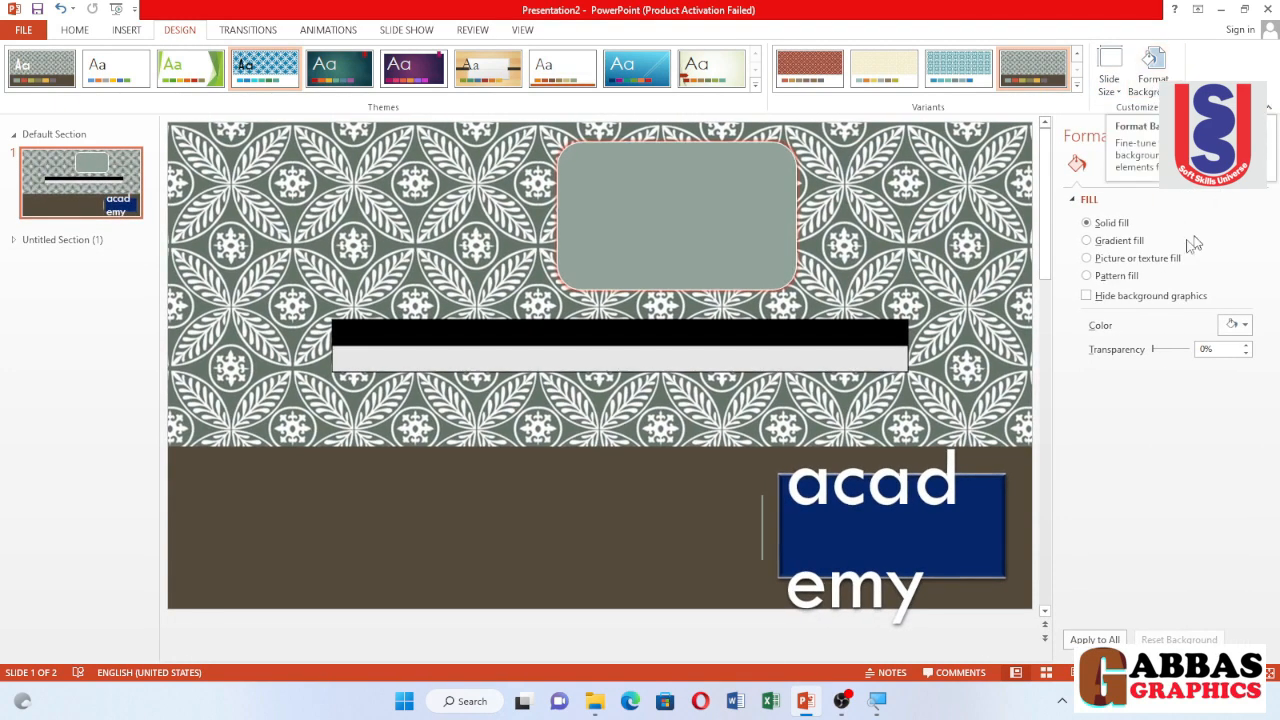
pyautogui.click(1268, 137)
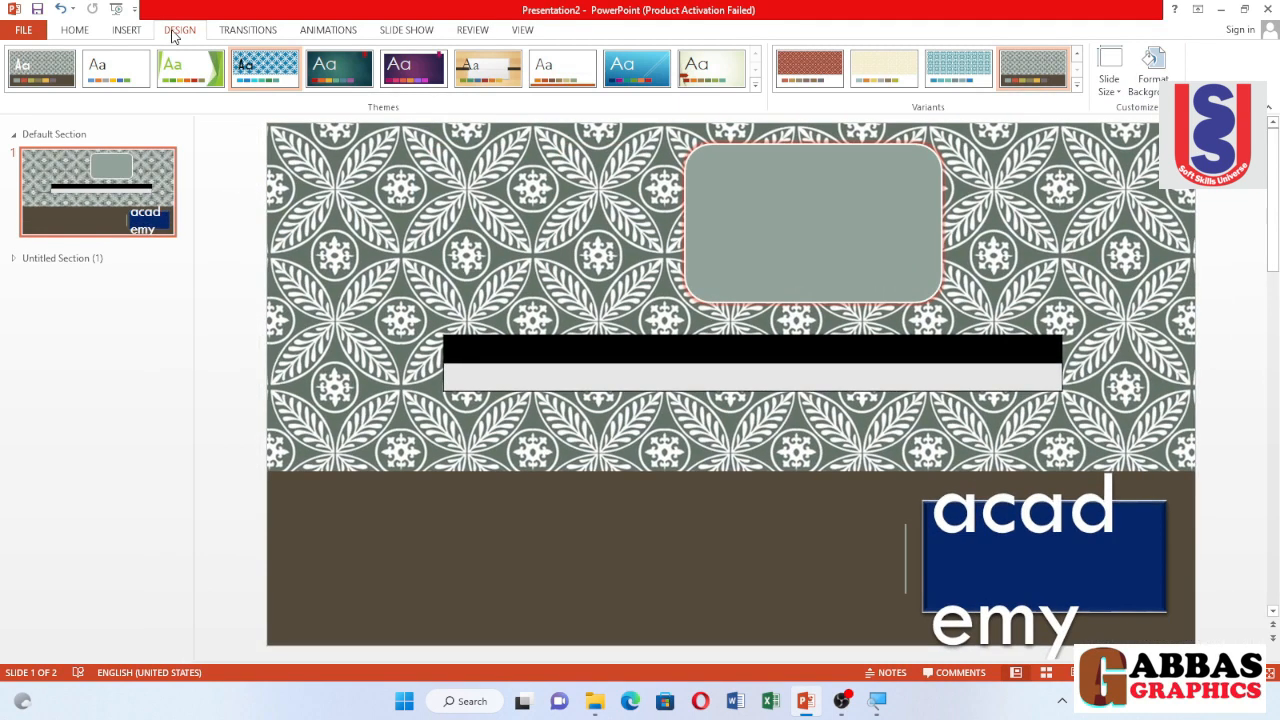
# Try the Uncover, Cover, Push and Wipe transitions on slide 1.
pyautogui.click(248, 32)
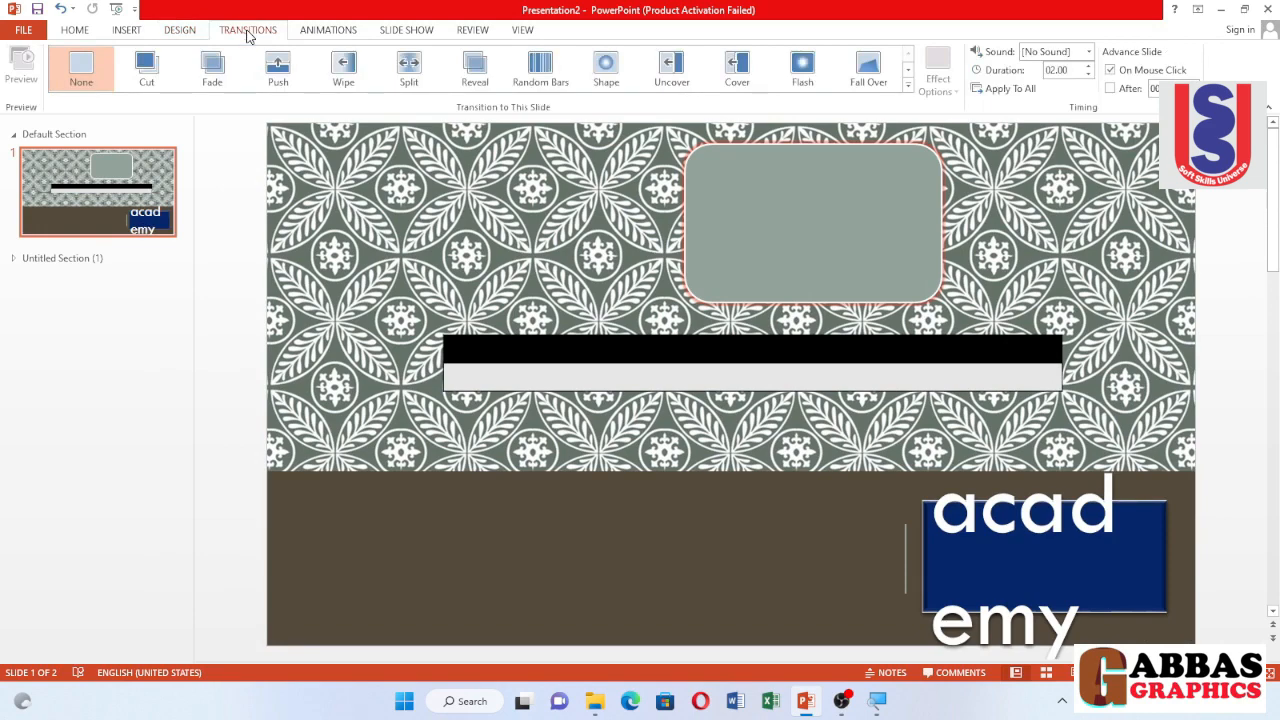
pyautogui.click(673, 67)
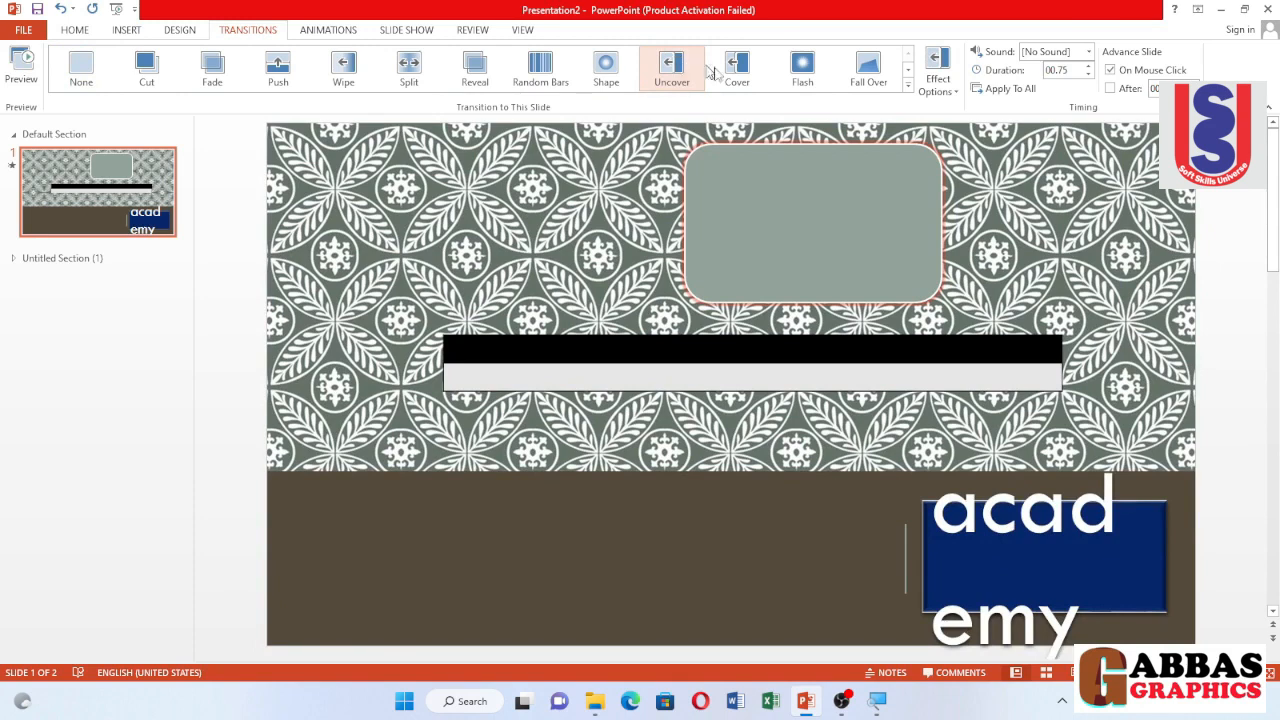
pyautogui.click(746, 77)
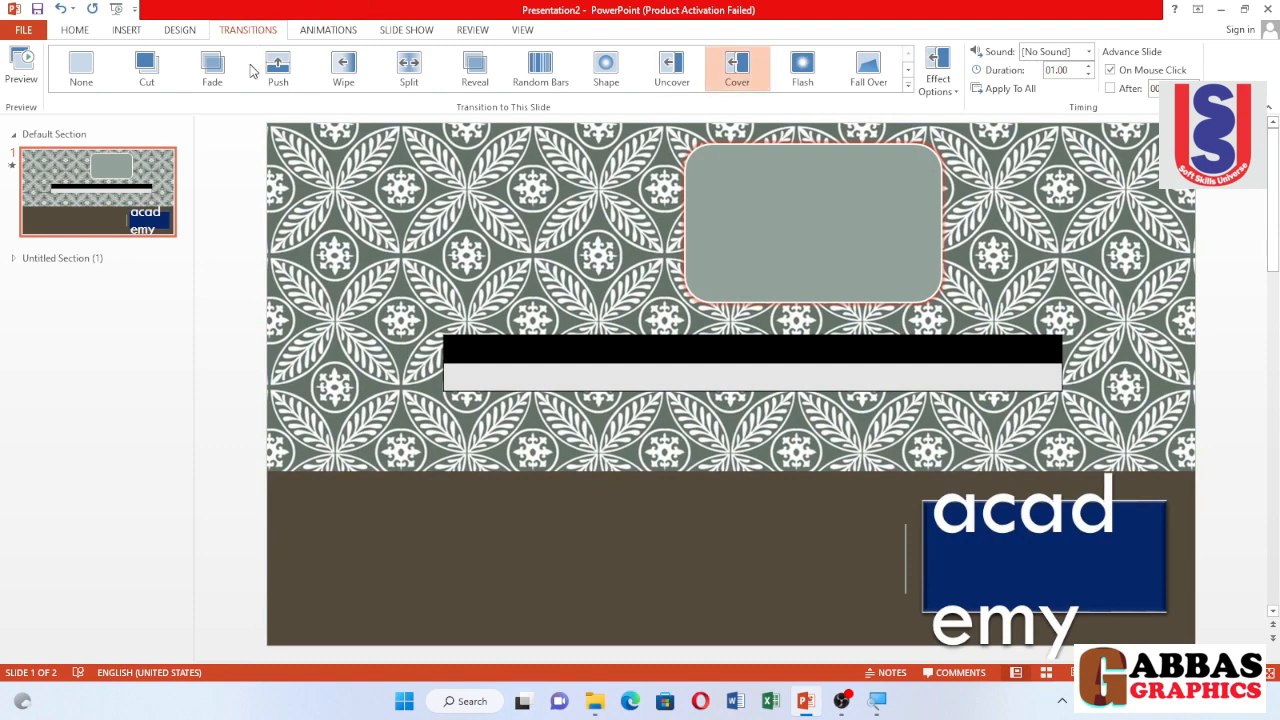
pyautogui.click(295, 77)
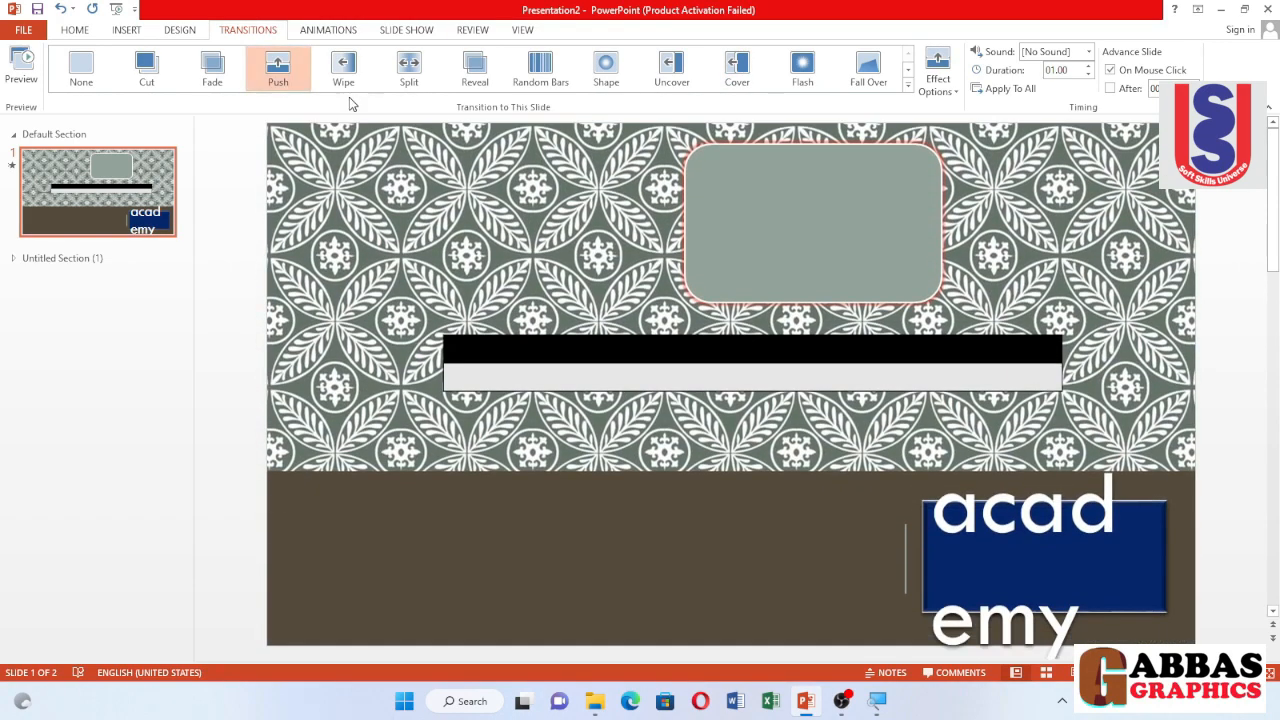
pyautogui.click(343, 70)
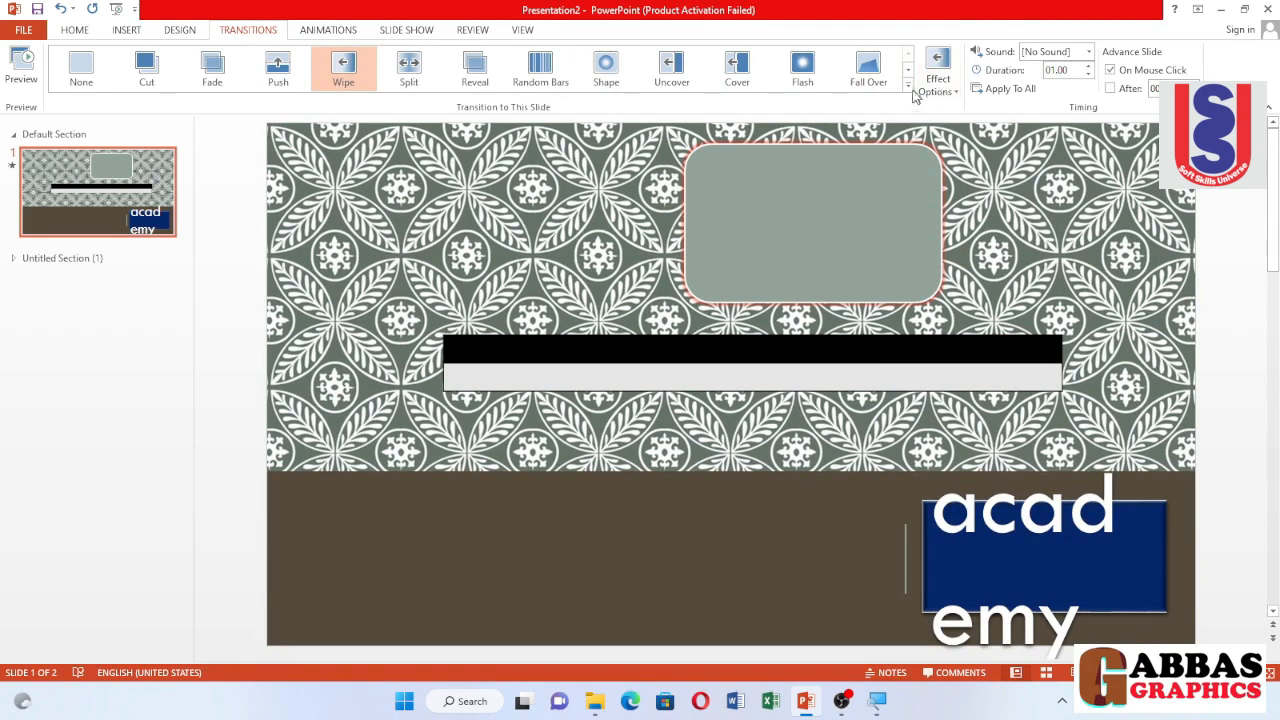
# Try the Switch, Cube and Doors transitions on slide 1, and settle on the Box transition.
pyautogui.click(907, 85)
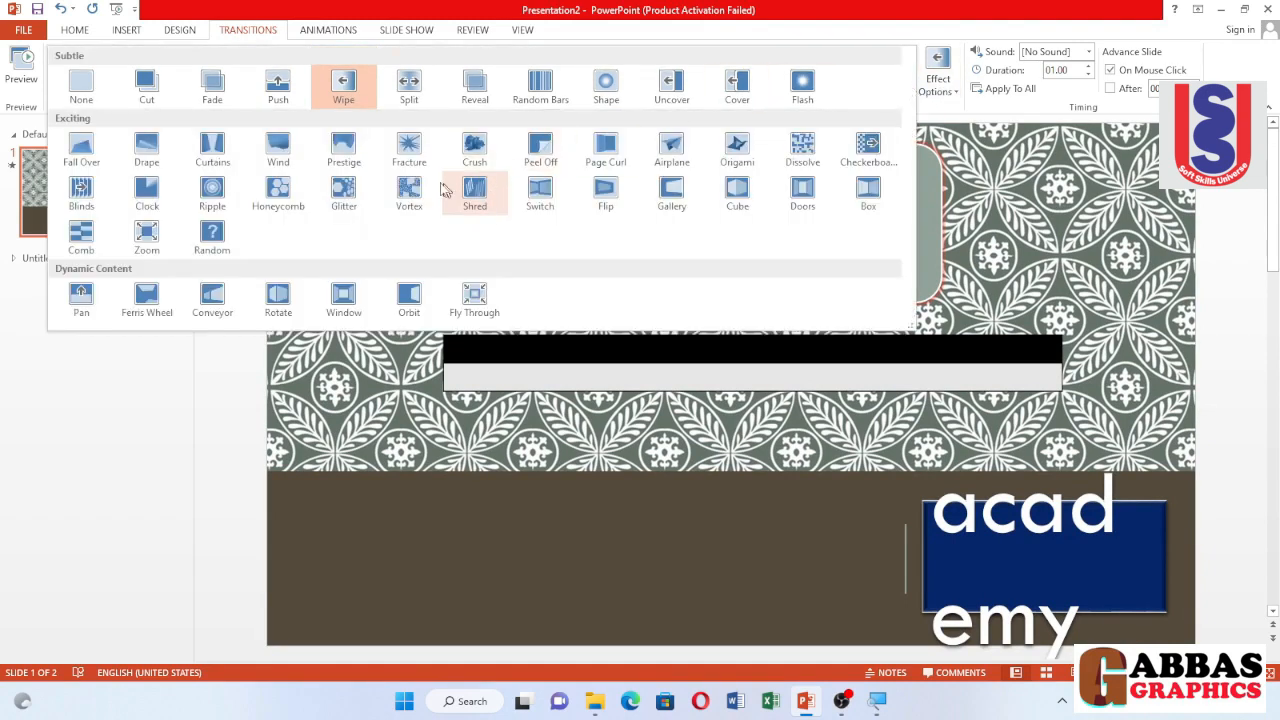
pyautogui.click(532, 200)
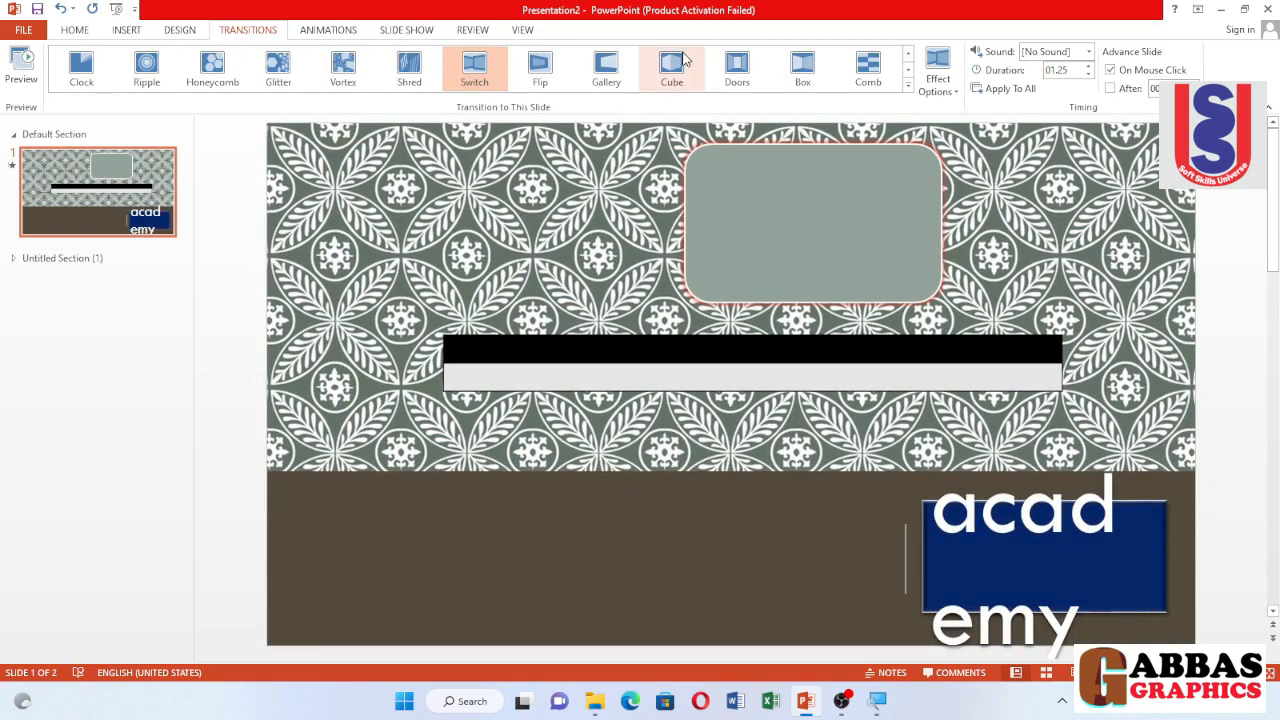
pyautogui.click(684, 60)
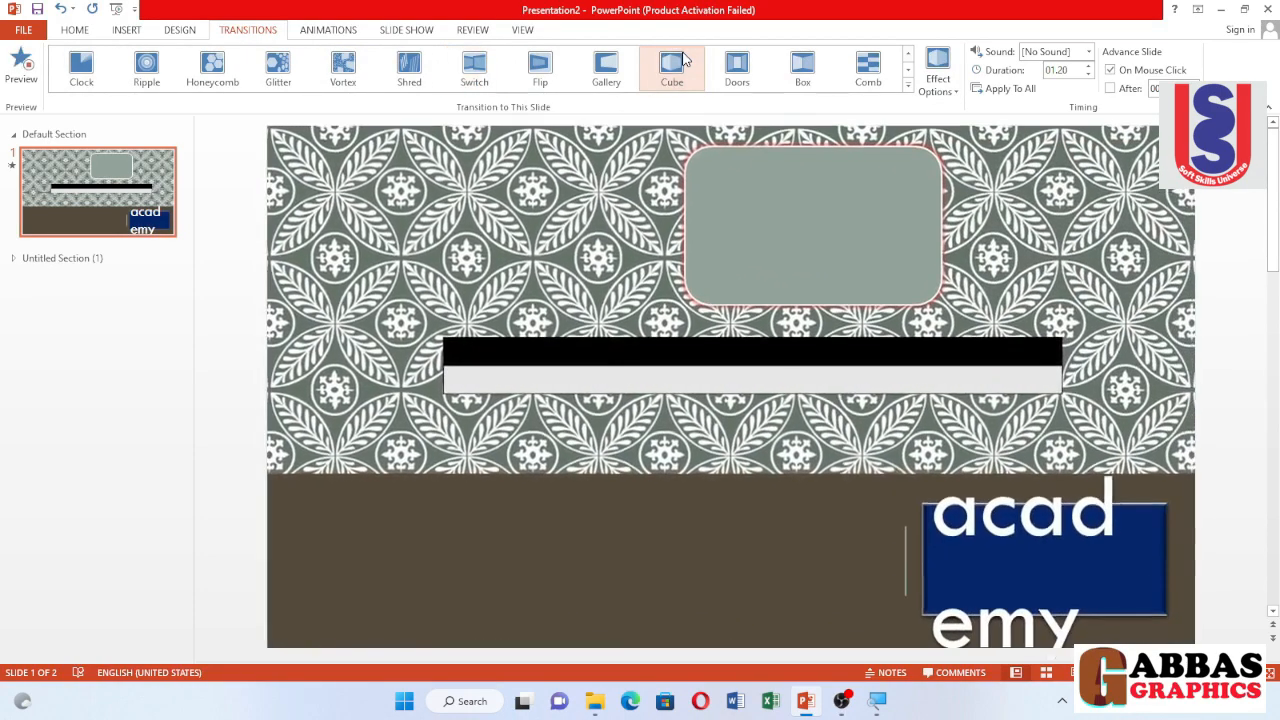
pyautogui.click(745, 74)
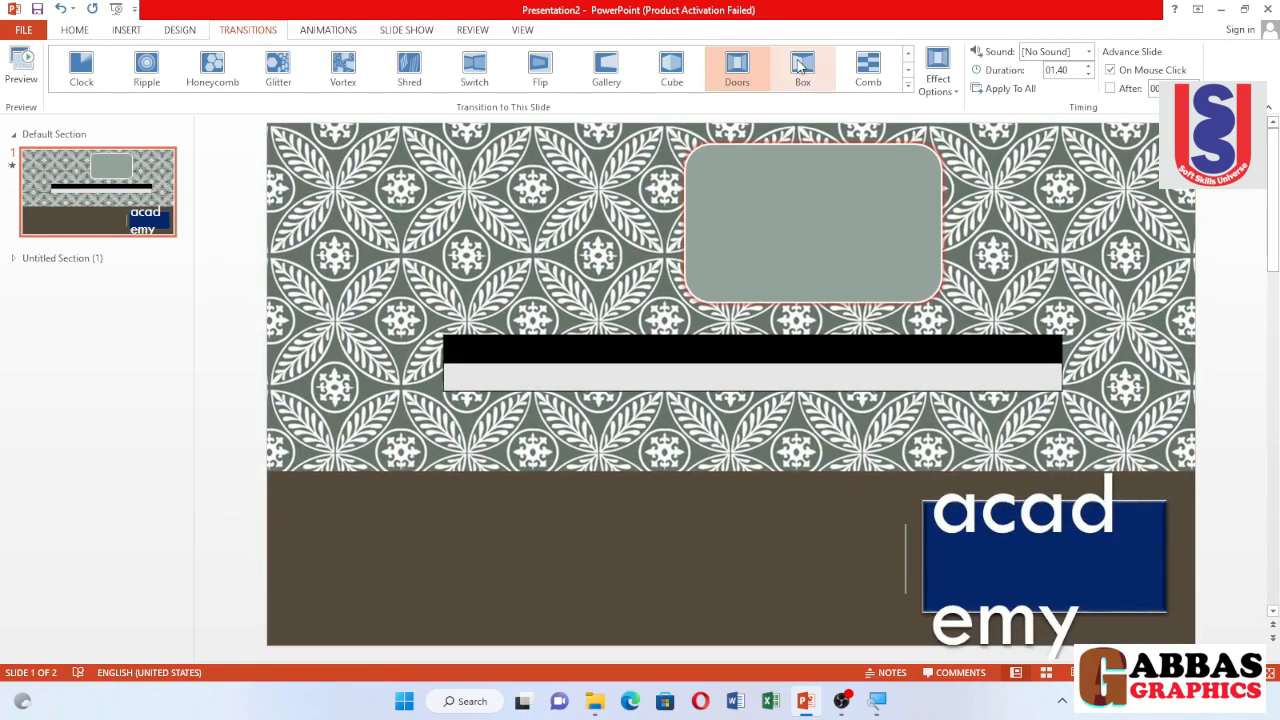
pyautogui.click(800, 66)
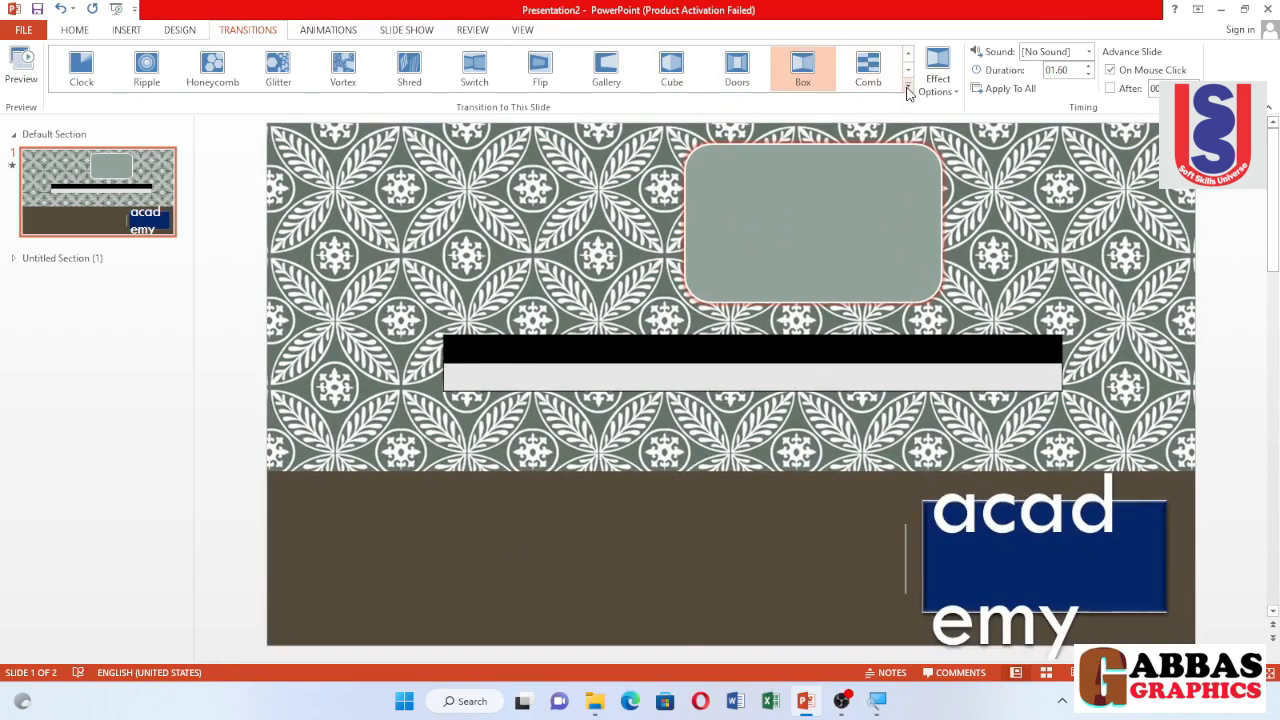
# Animate the rounded rectangle, trying Fade and Fly In before settling on the Float In effect.
pyautogui.click(328, 30)
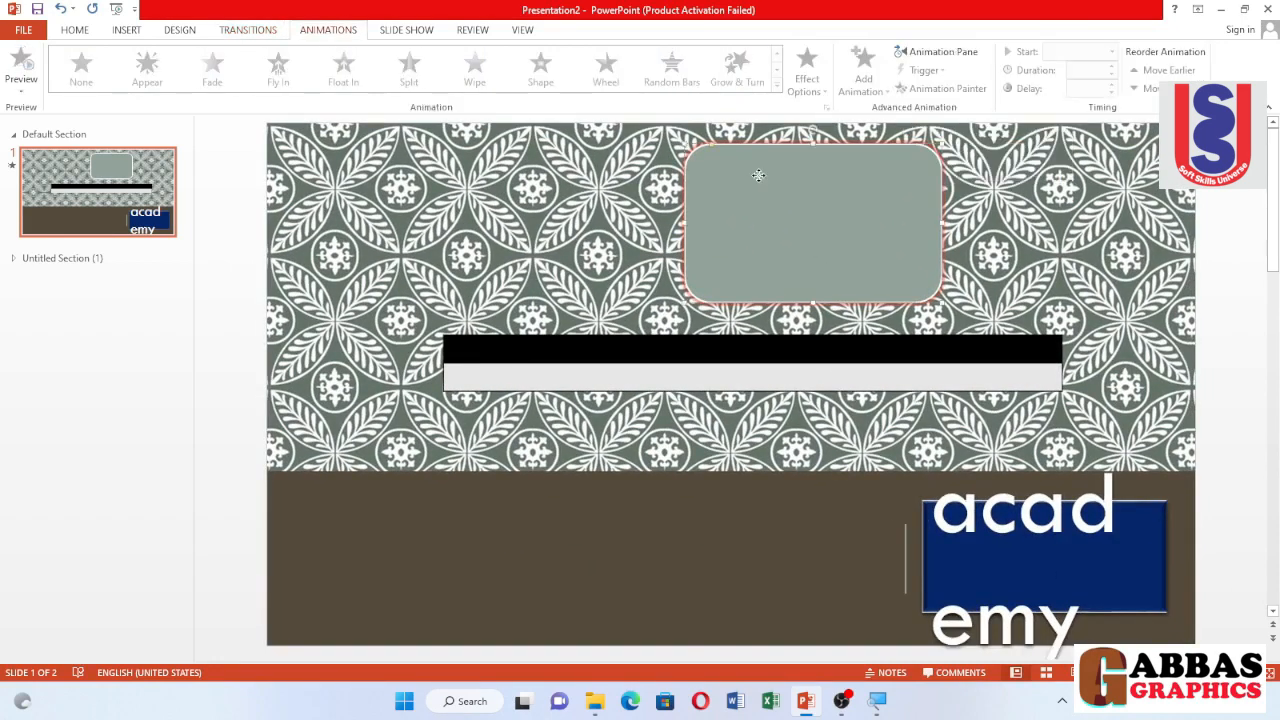
pyautogui.click(758, 176)
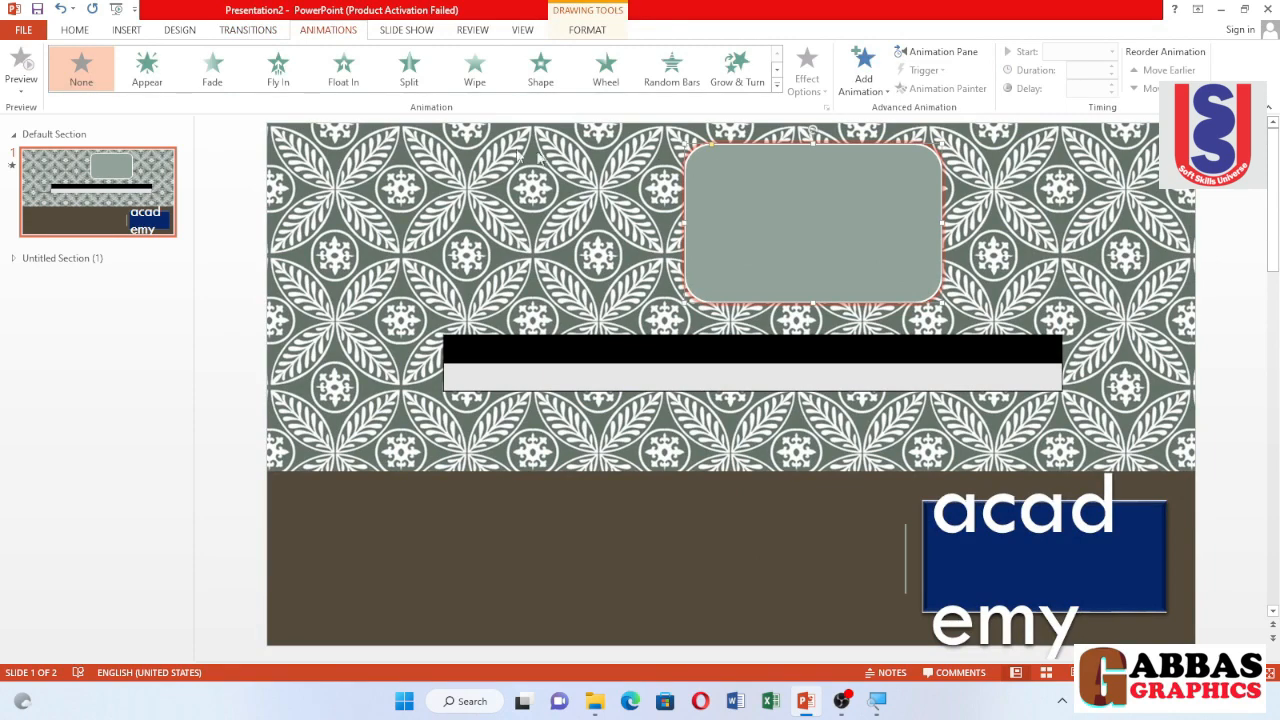
pyautogui.click(190, 66)
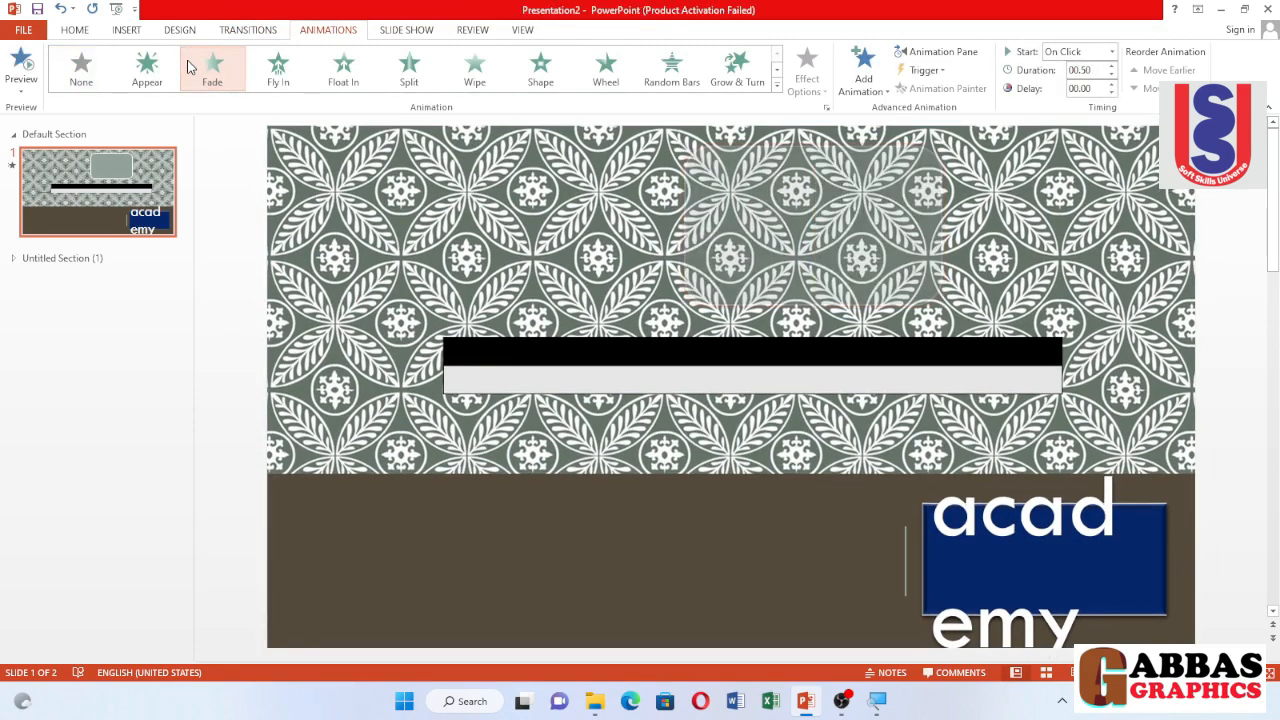
pyautogui.click(270, 68)
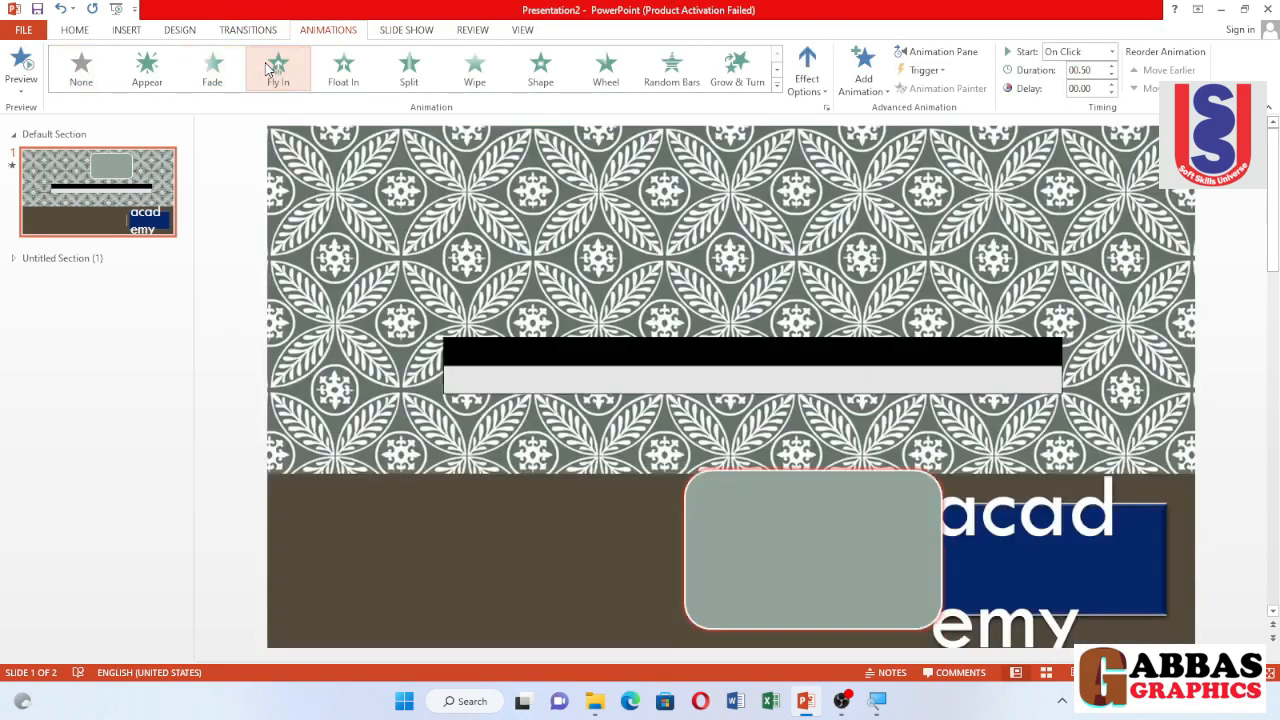
pyautogui.click(372, 74)
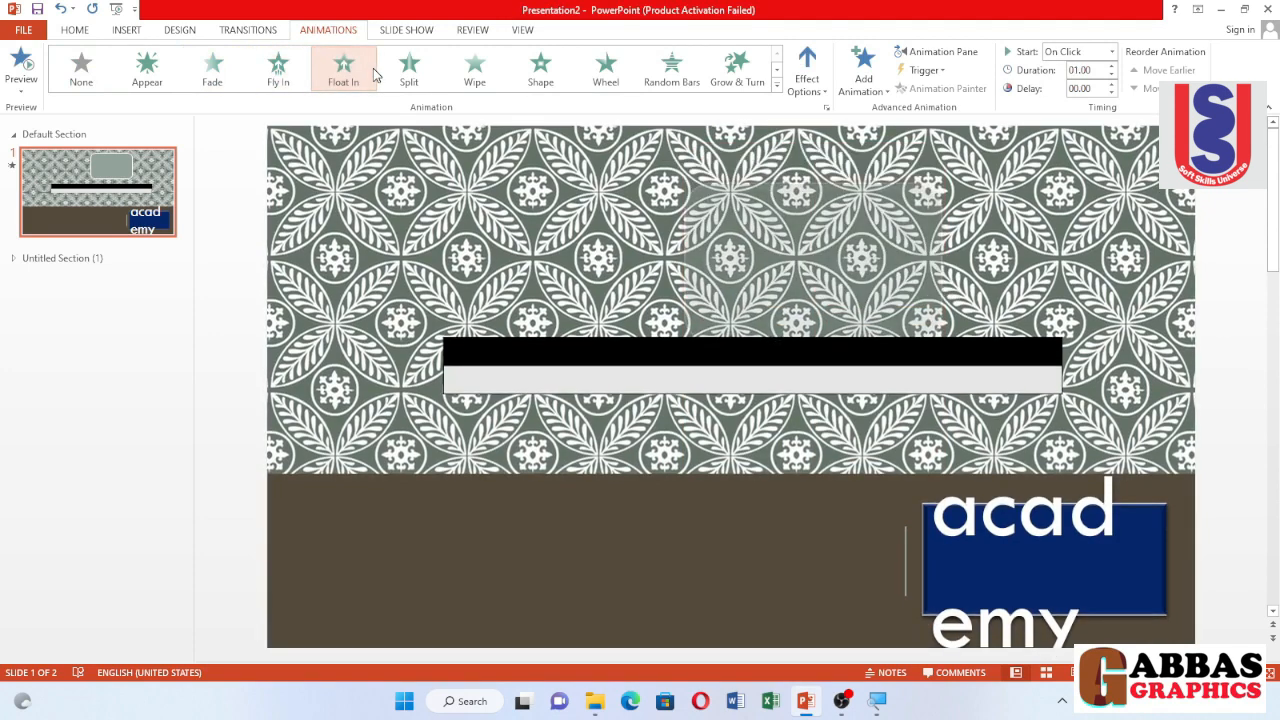
# Shrink the font of the "academy" text until the word fits on one line inside its blue box.
pyautogui.click(961, 503)
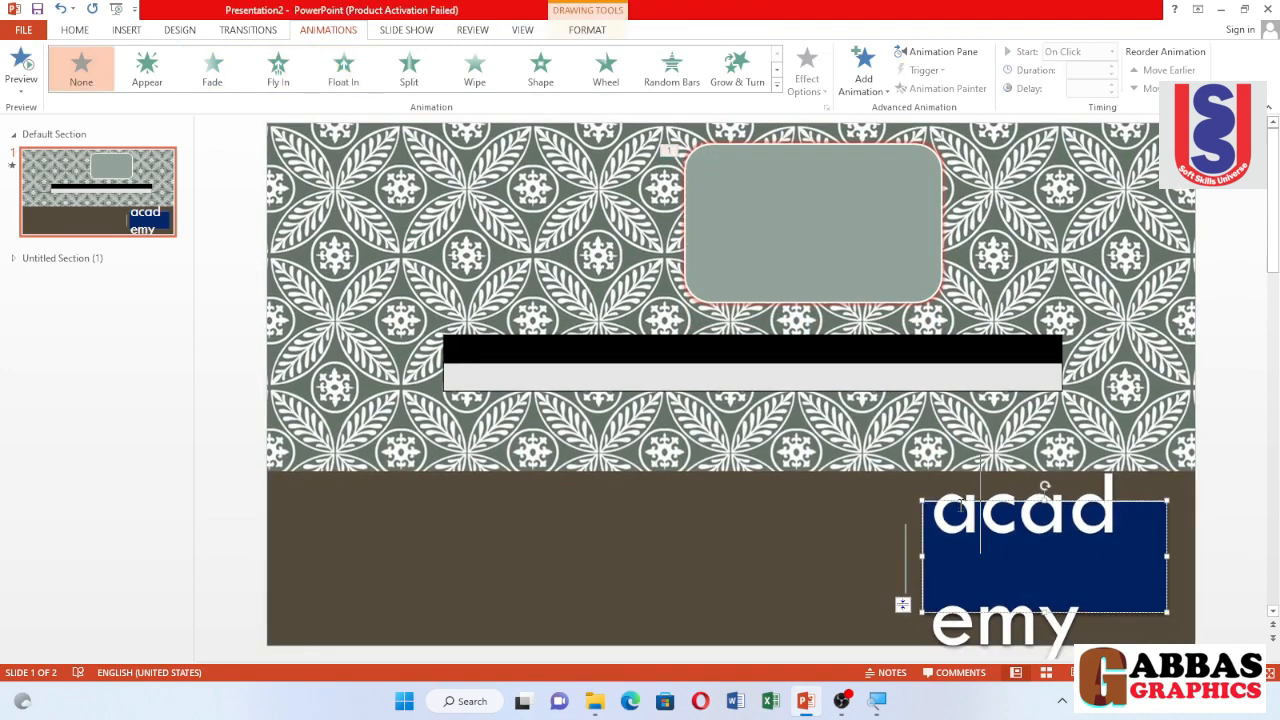
pyautogui.hotkey('ctrl', 'shift', ',')
pyautogui.hotkey('ctrl', 'shift', ',')
pyautogui.hotkey('ctrl', 'shift', ',')
pyautogui.hotkey('ctrl', 'shift', ',')
pyautogui.hotkey('ctrl', 'shift', ',')
pyautogui.hotkey('ctrl', 'shift', ',')
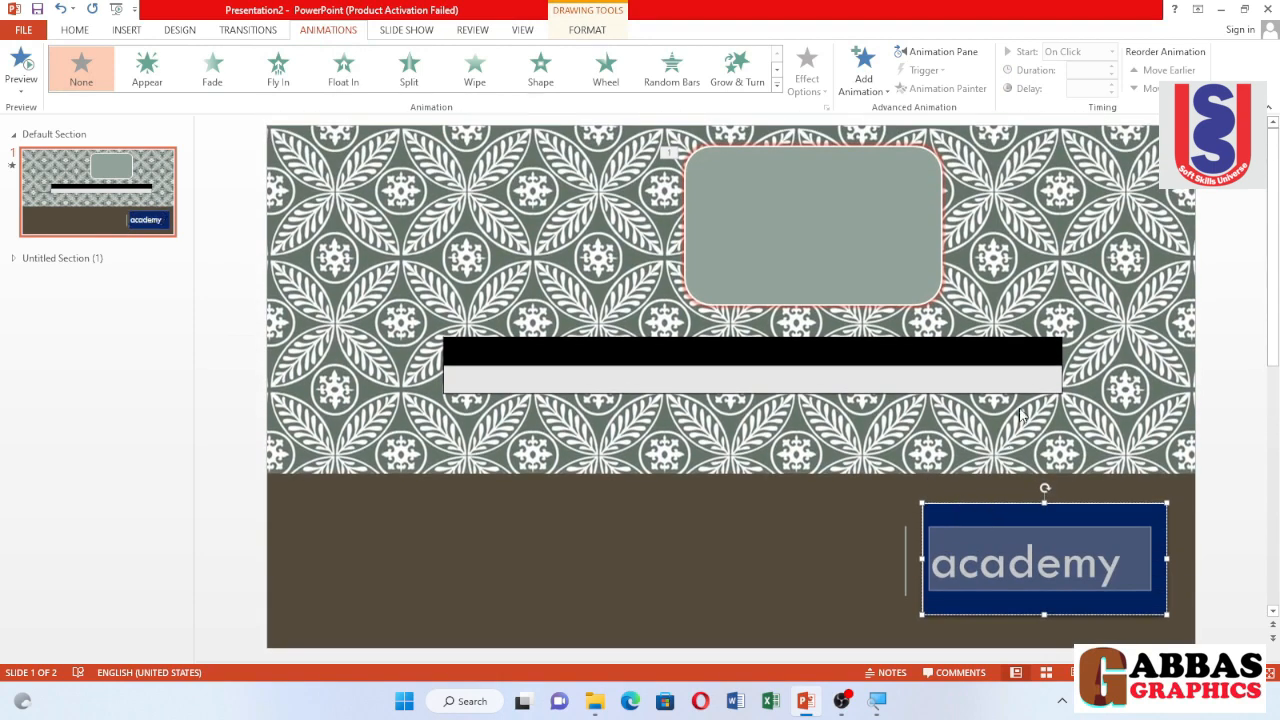
# Animate the "academy" text box, trying Wipe before settling on the Shape effect.
pyautogui.click(978, 545)
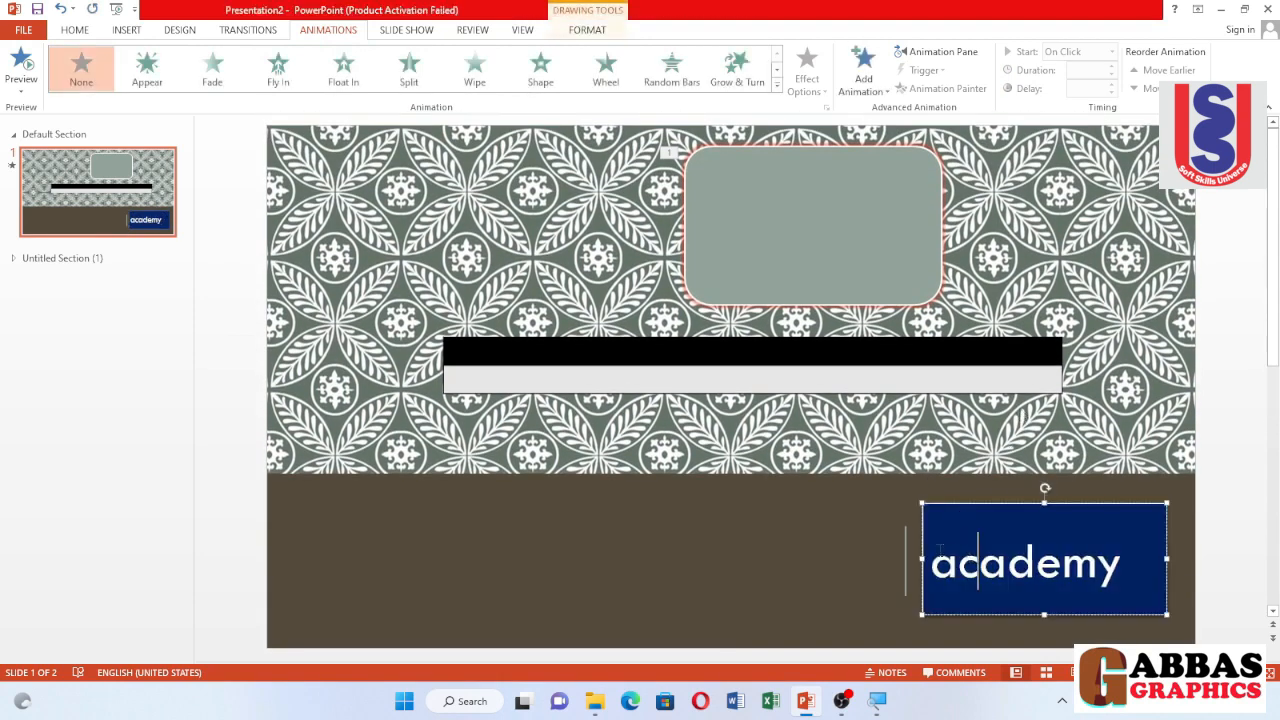
pyautogui.click(475, 70)
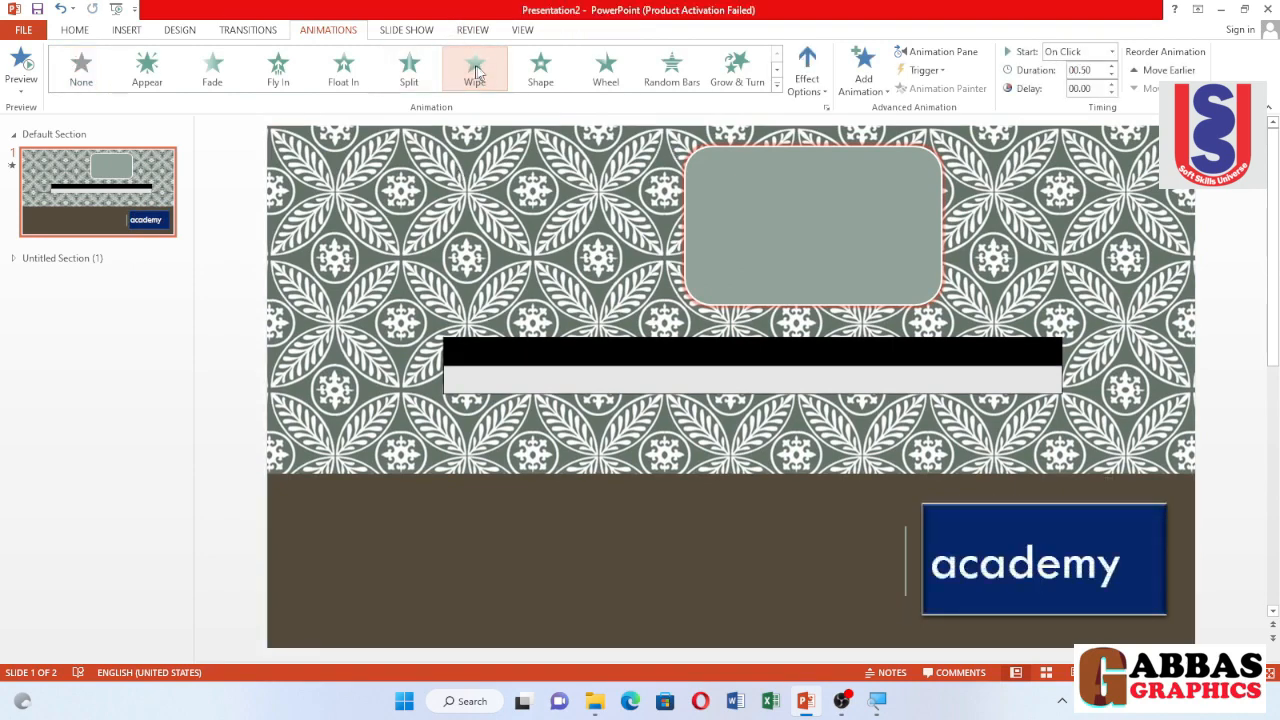
pyautogui.click(538, 72)
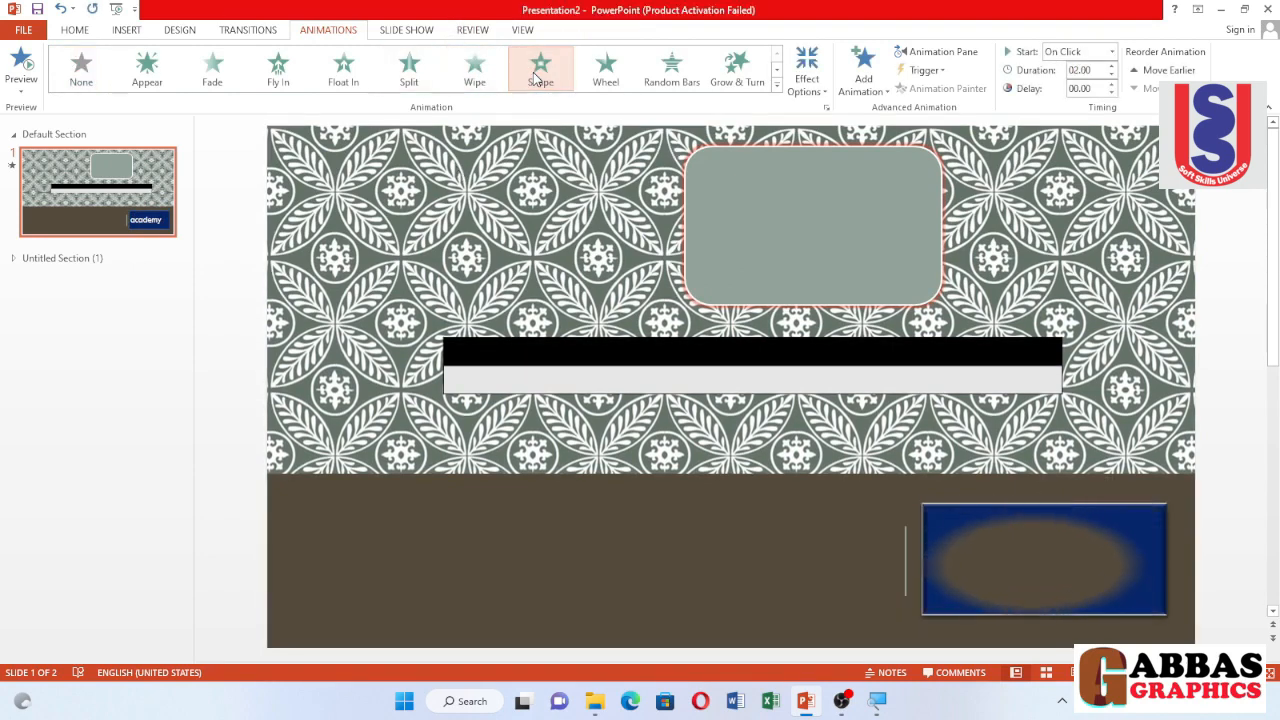
# Apply the Grow & Turn animation to the table in the middle of the slide.
pyautogui.click(684, 342)
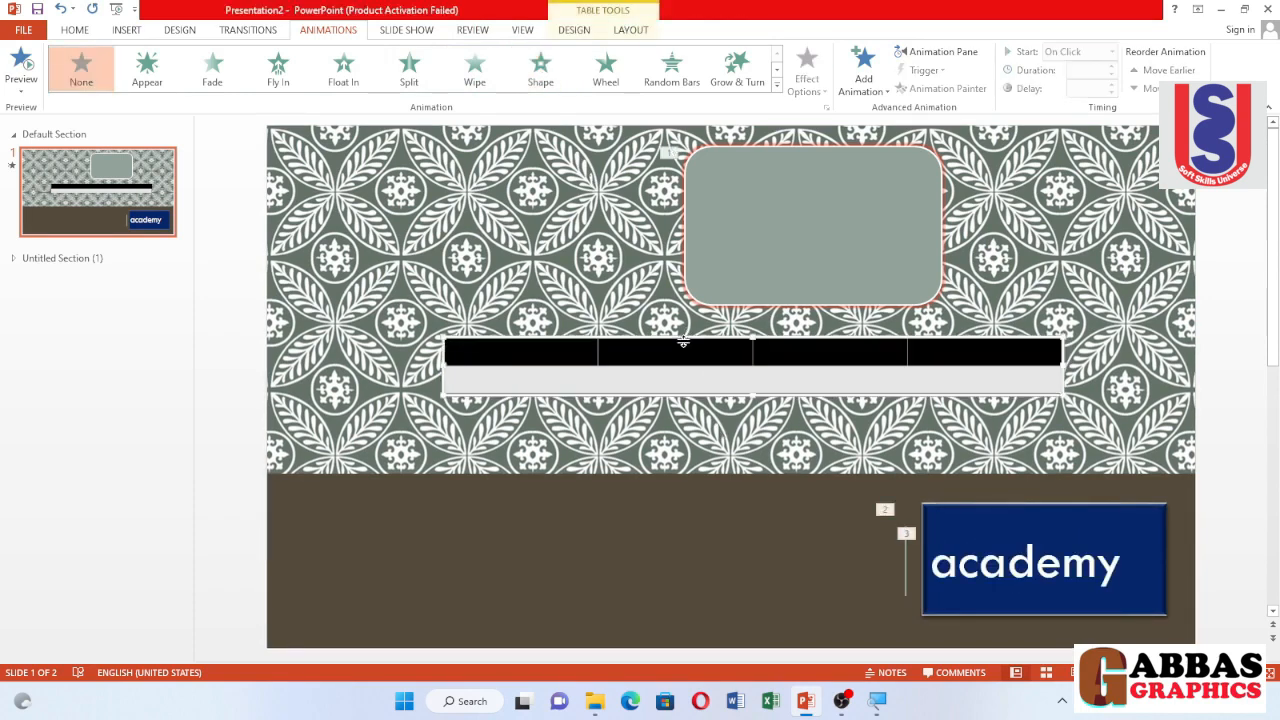
pyautogui.click(730, 68)
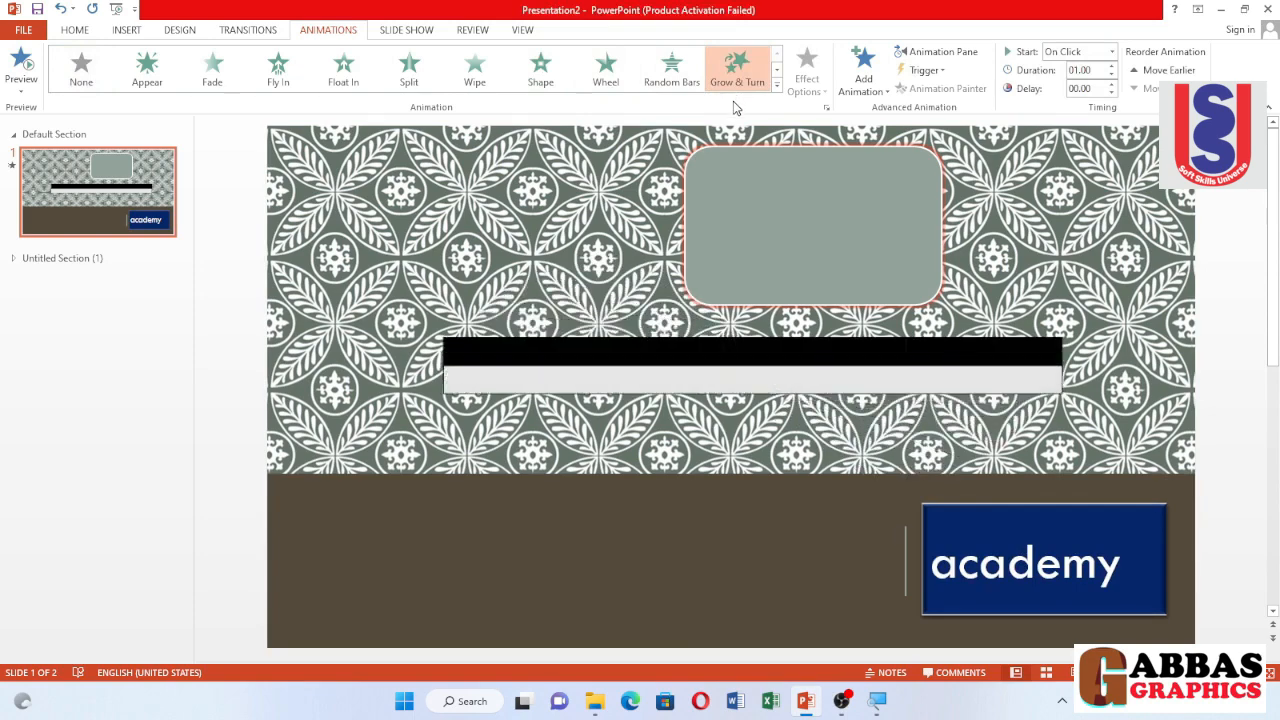
pyautogui.click(682, 70)
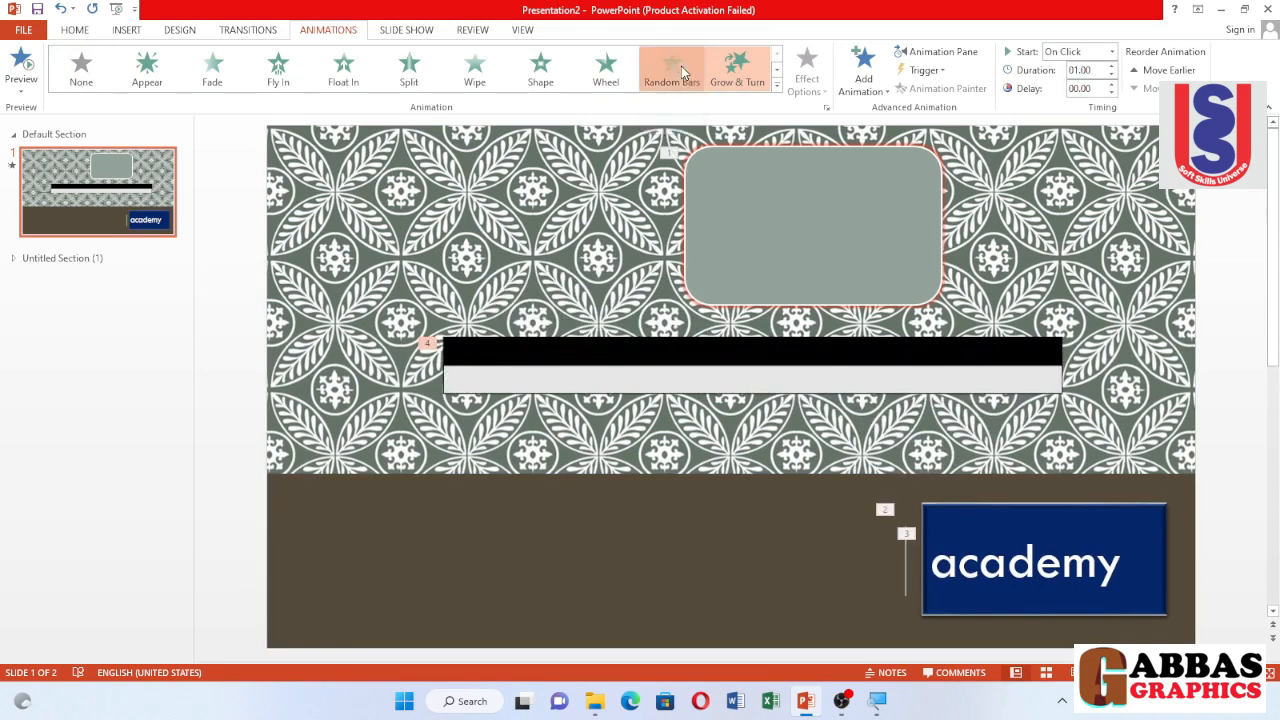
pyautogui.click(738, 68)
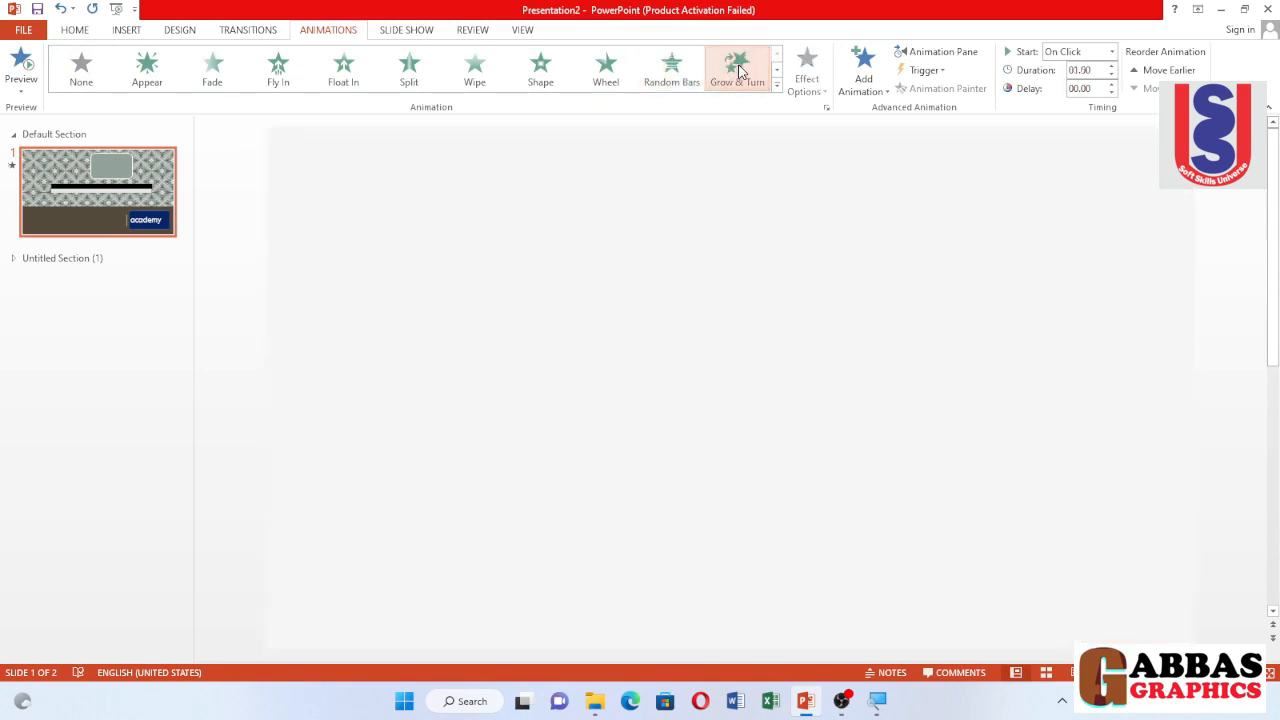
# Play slide 1 in Reading View to check its transition and animations, and return to Normal view.
pyautogui.click(523, 30)
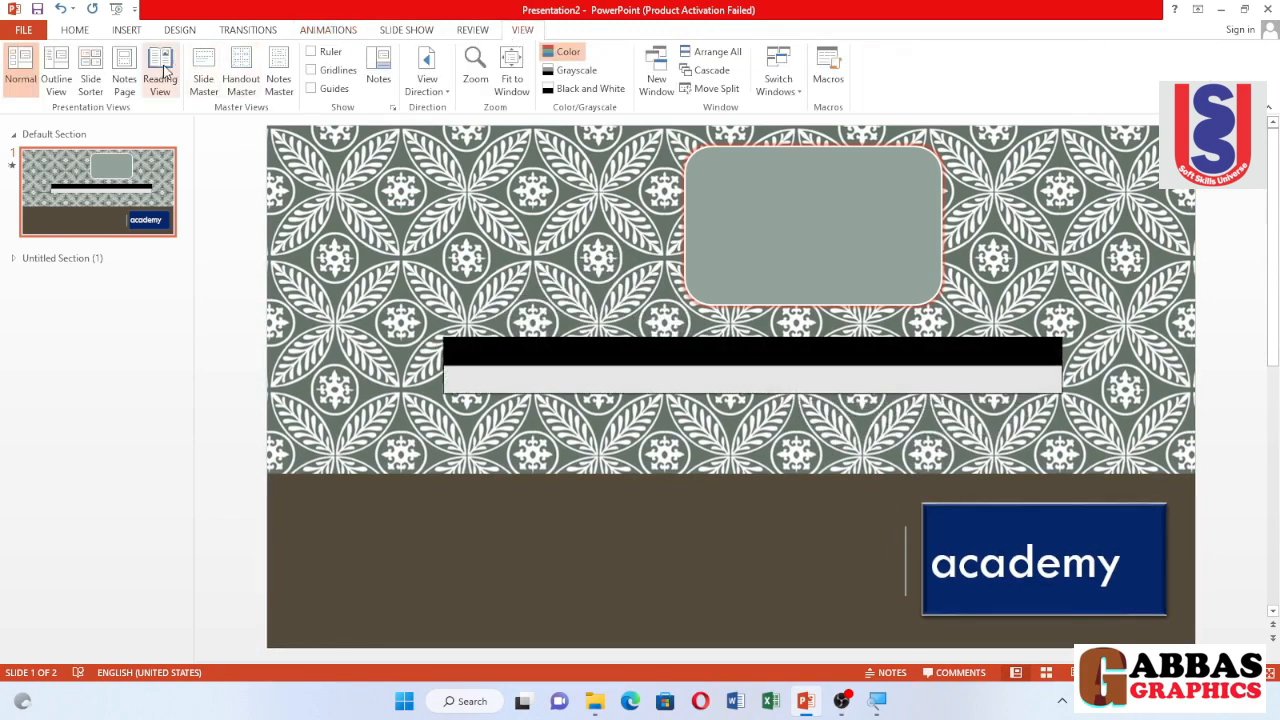
pyautogui.click(160, 76)
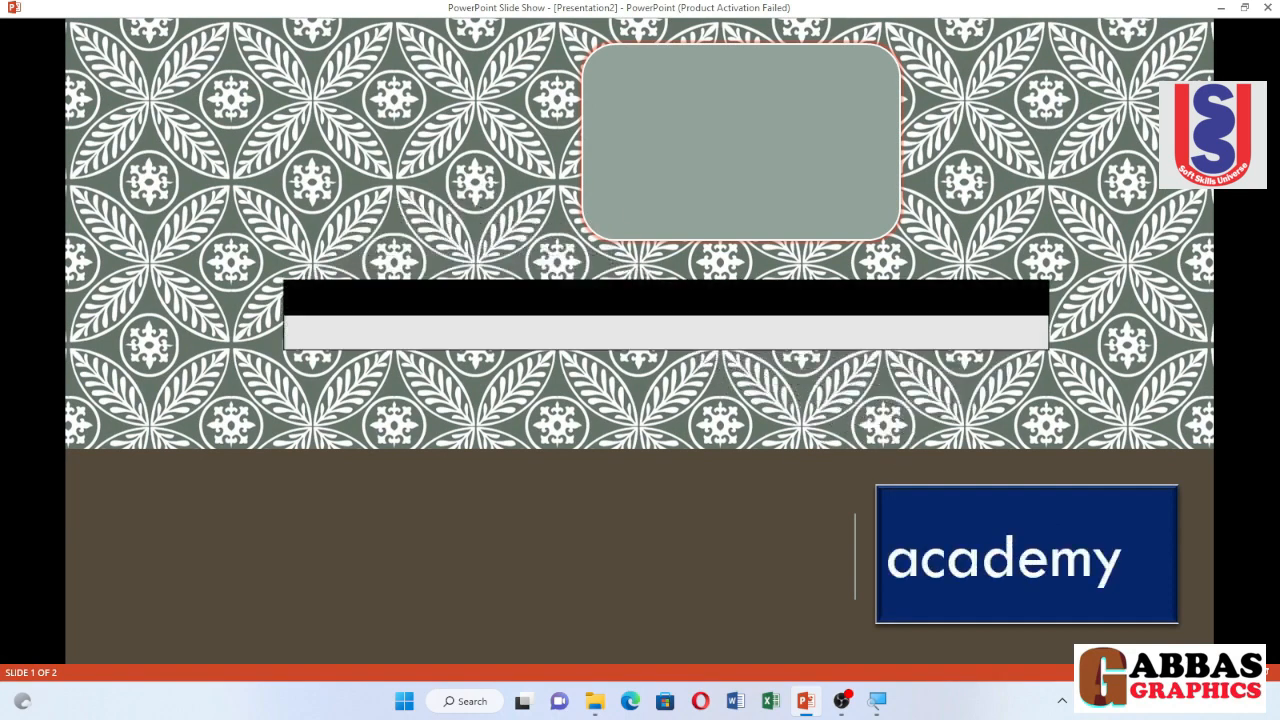
pyautogui.press('Escape')
# Play the presentation in Reading View again, advance to the end of the show and exit.
pyautogui.click(472, 29)
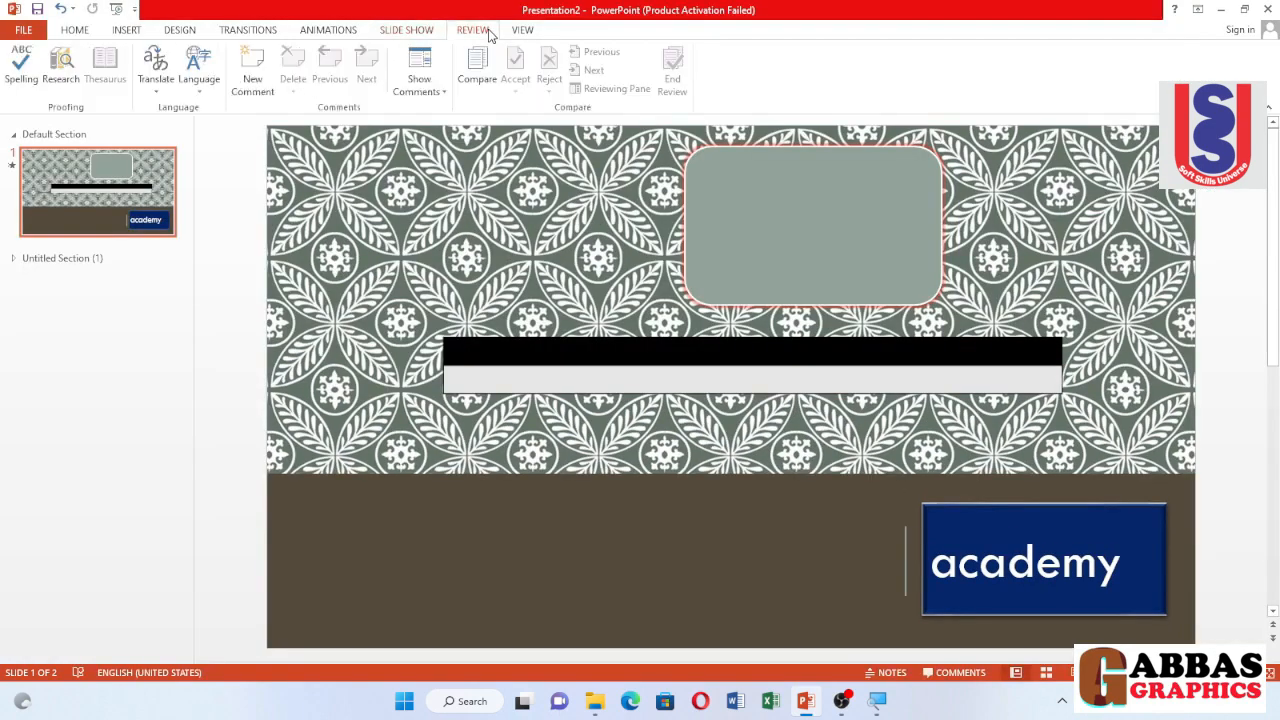
pyautogui.click(524, 30)
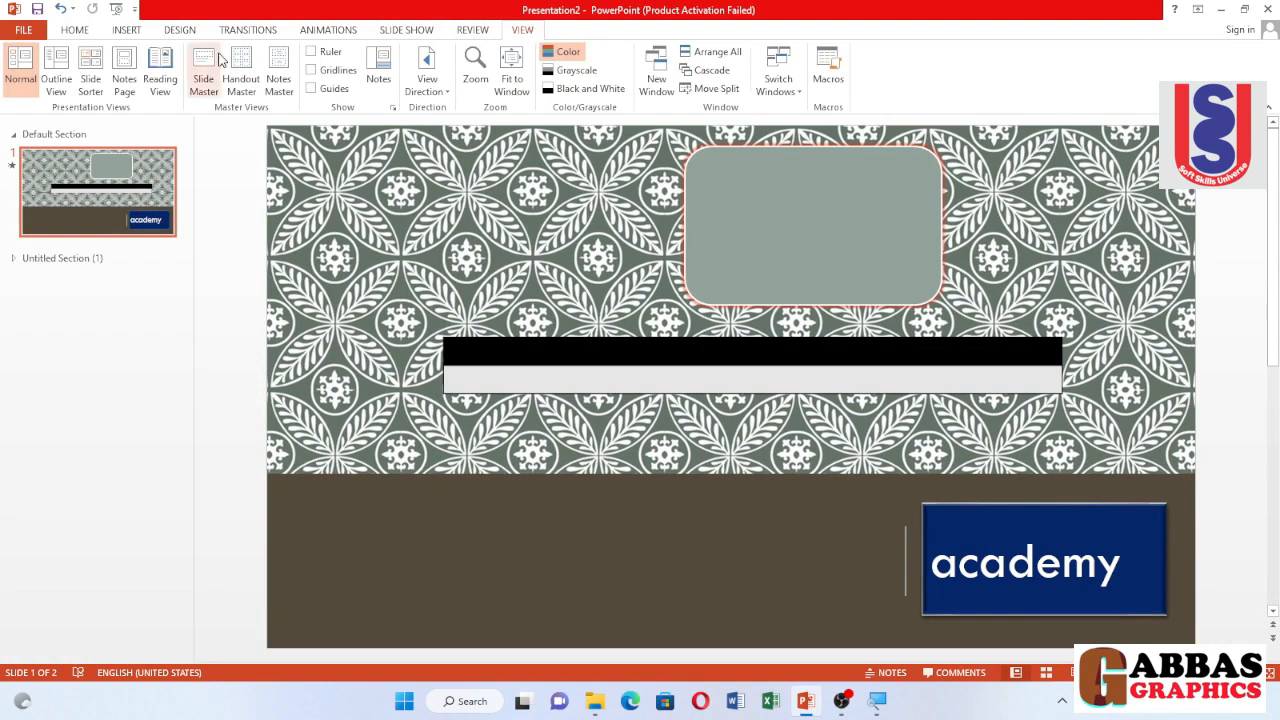
pyautogui.click(165, 94)
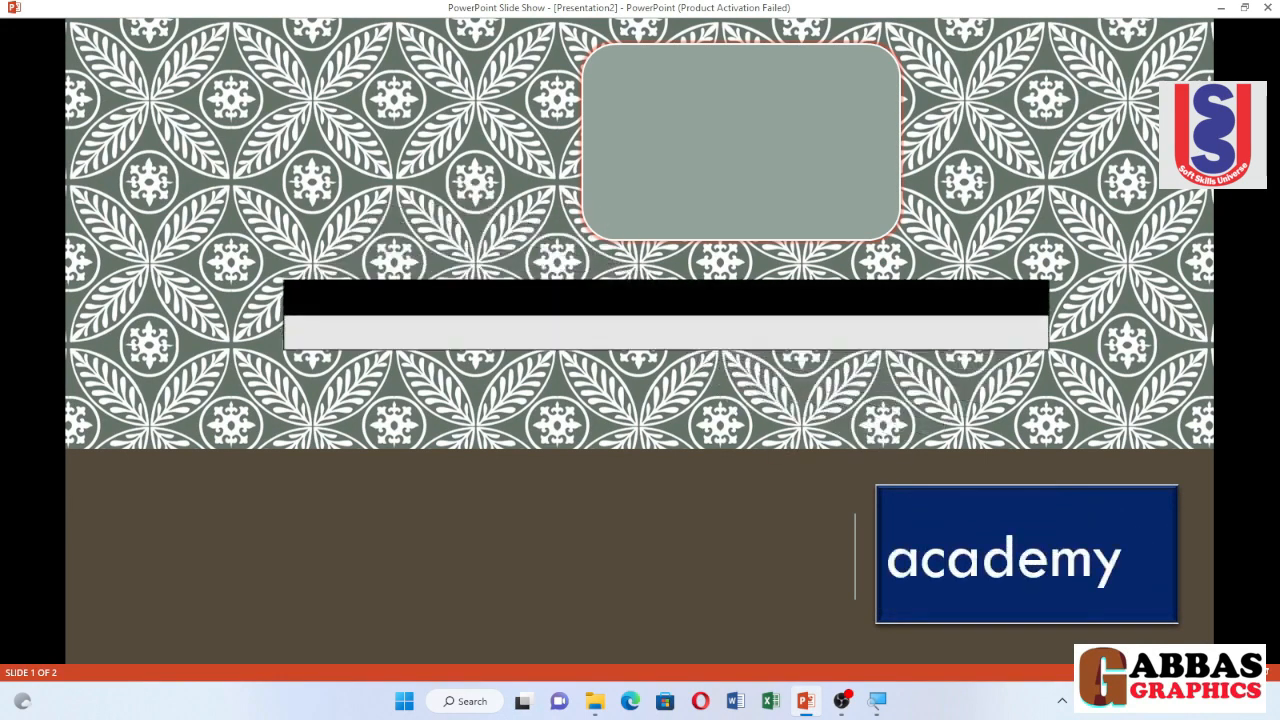
pyautogui.press('Right')
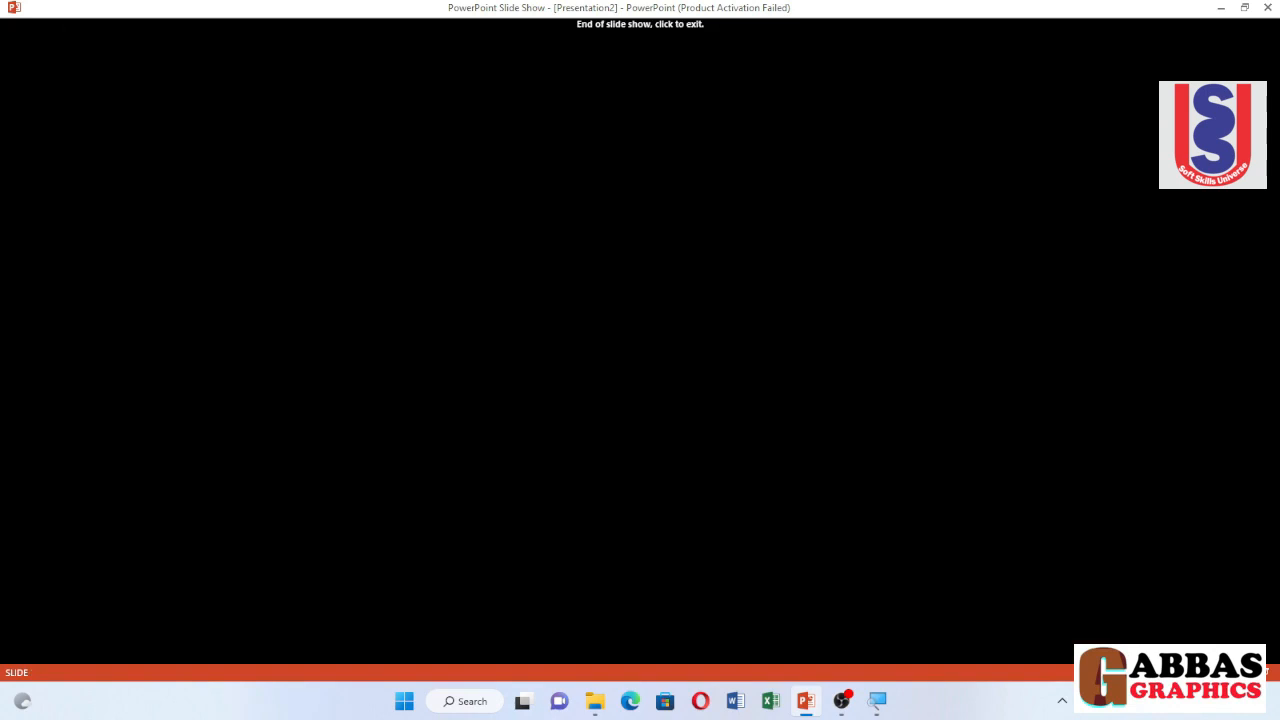
pyautogui.press('Right')
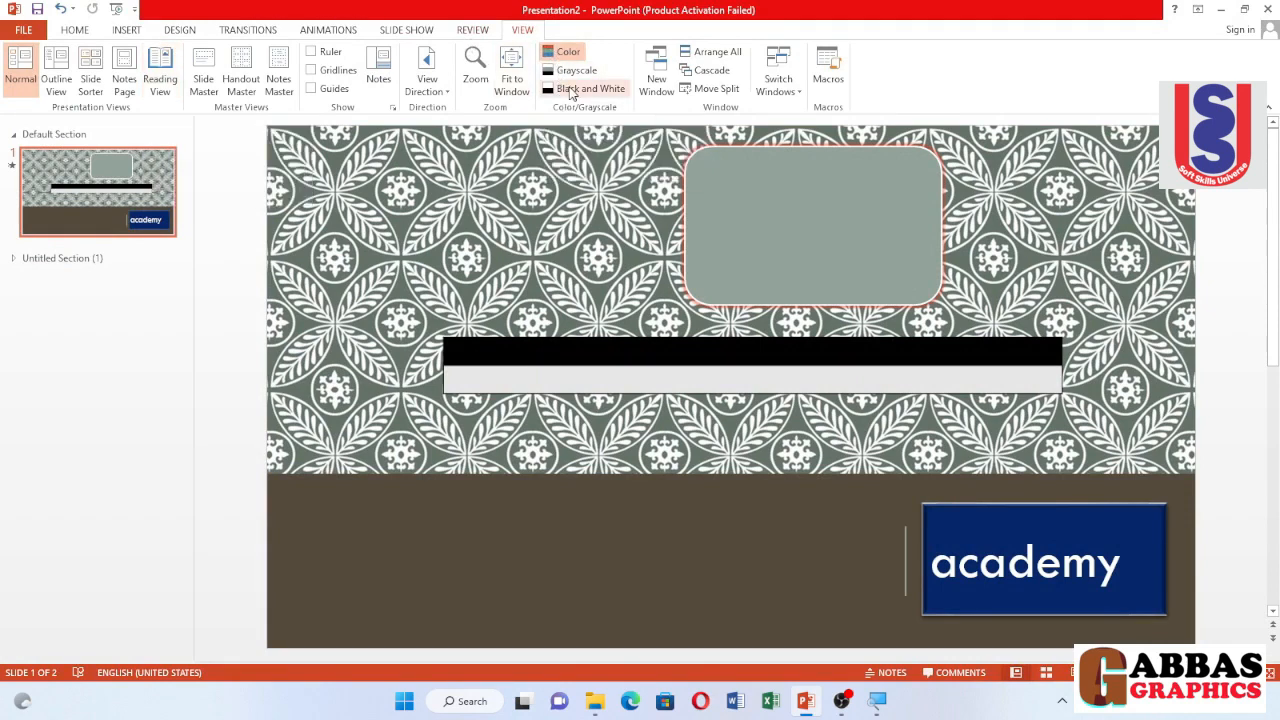
pyautogui.click(474, 32)
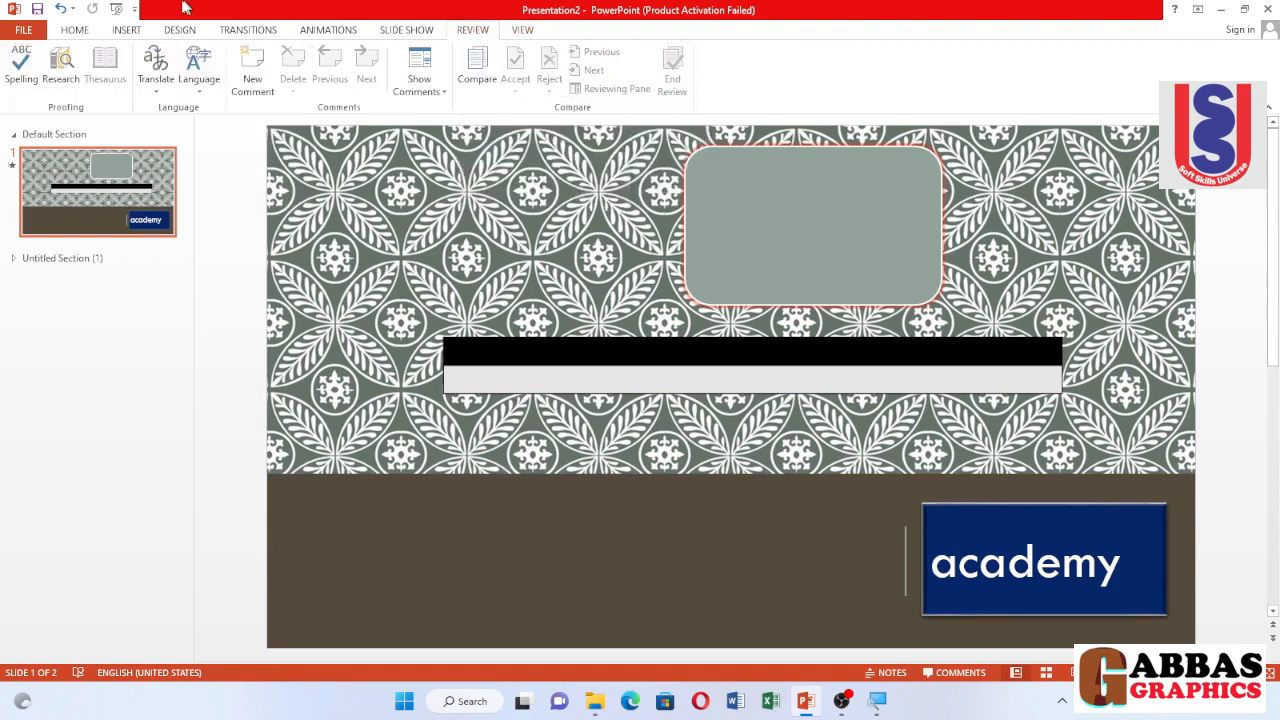
pyautogui.click(87, 37)
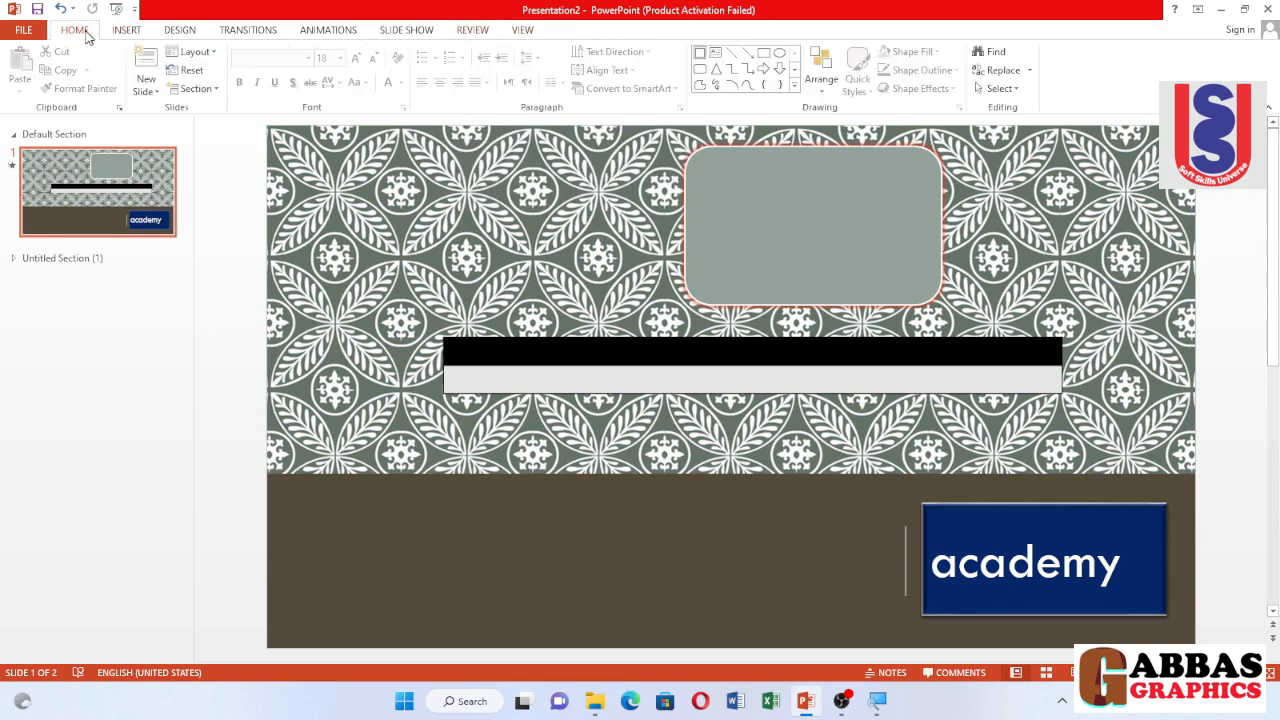
pyautogui.click(117, 37)
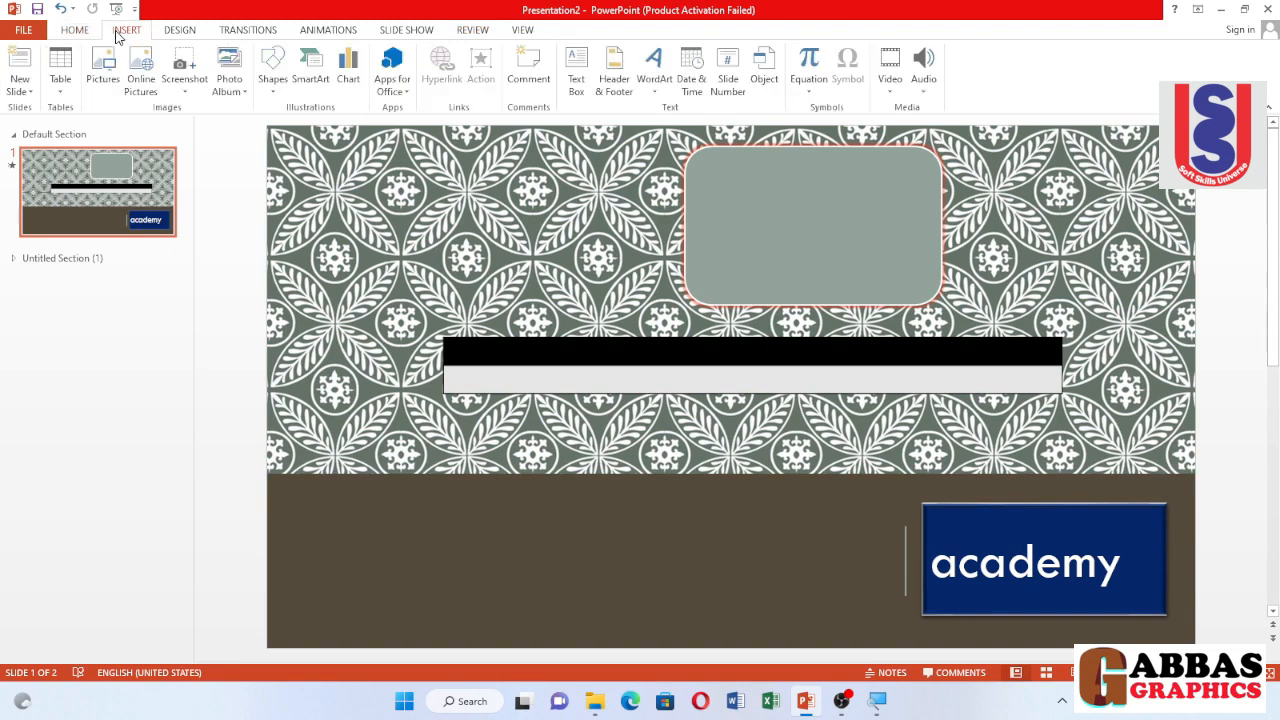
pyautogui.click(183, 32)
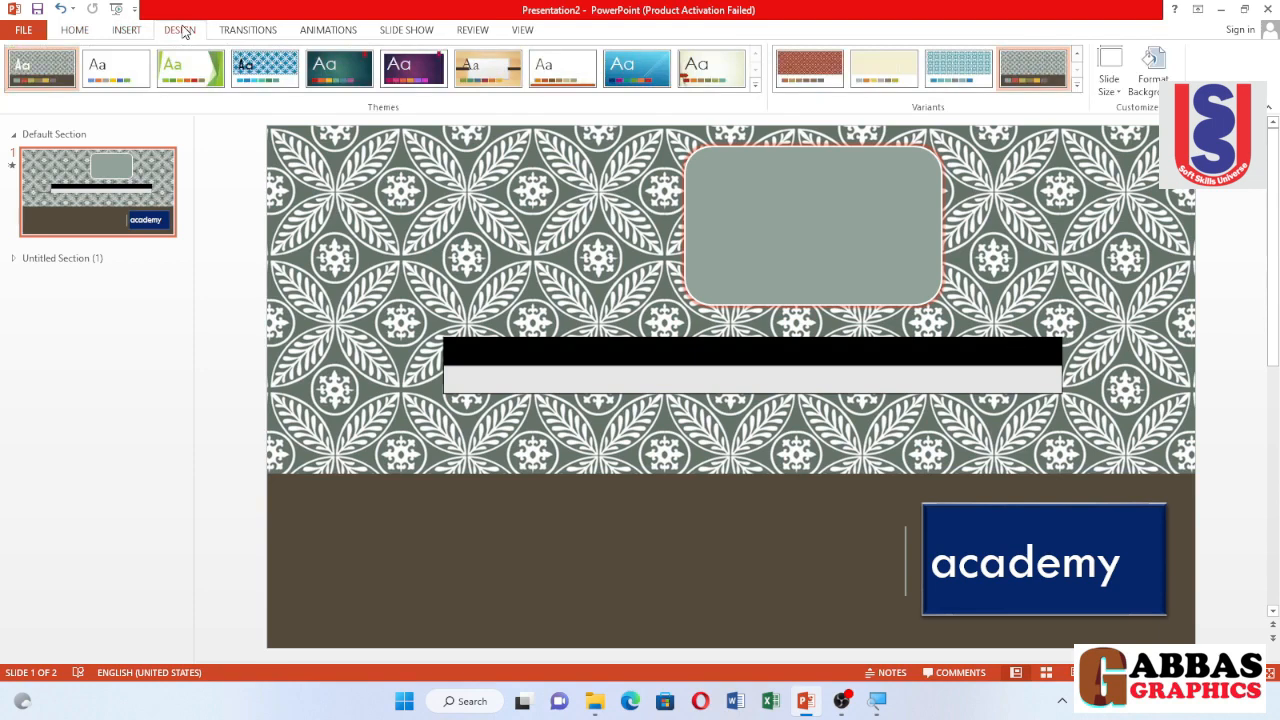
pyautogui.click(236, 37)
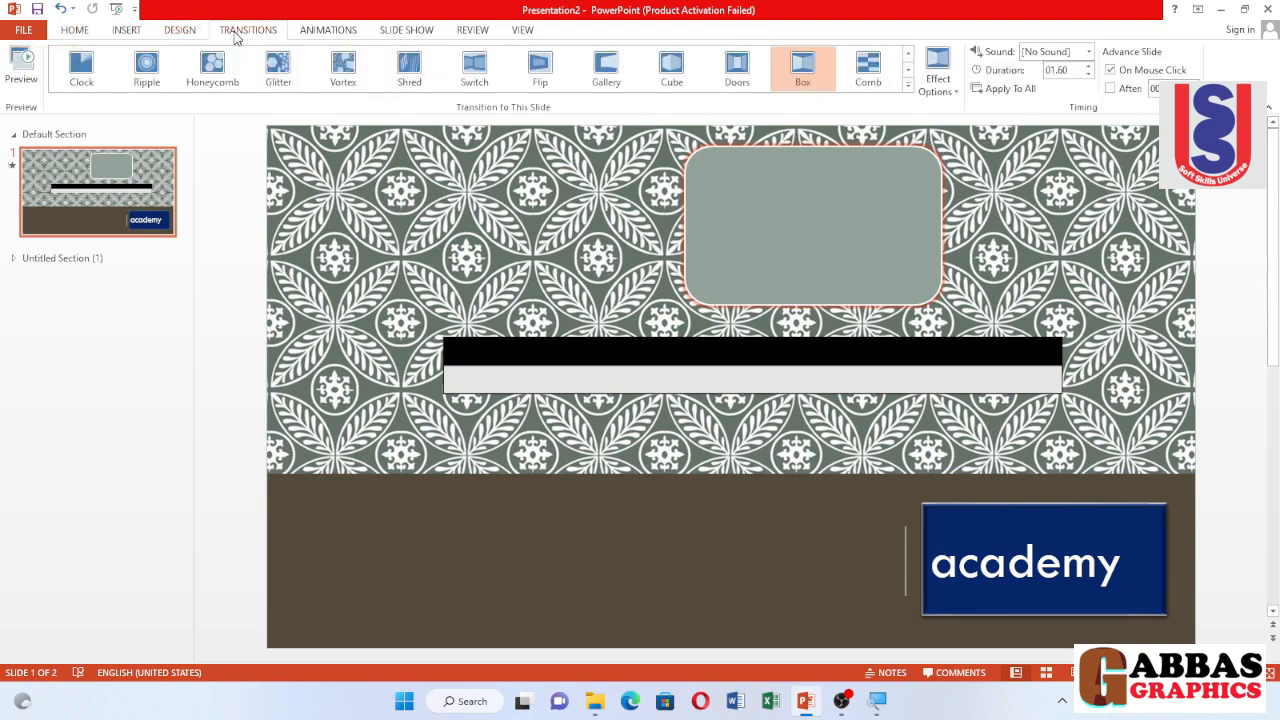
pyautogui.click(314, 32)
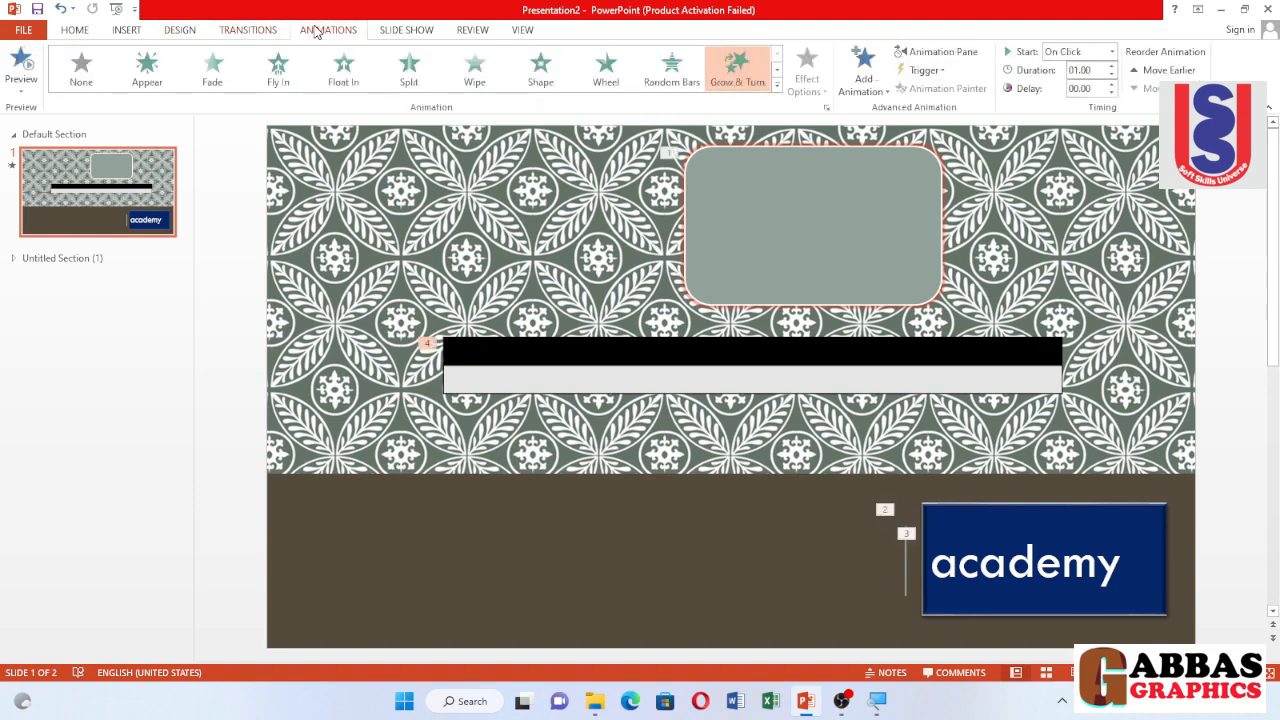